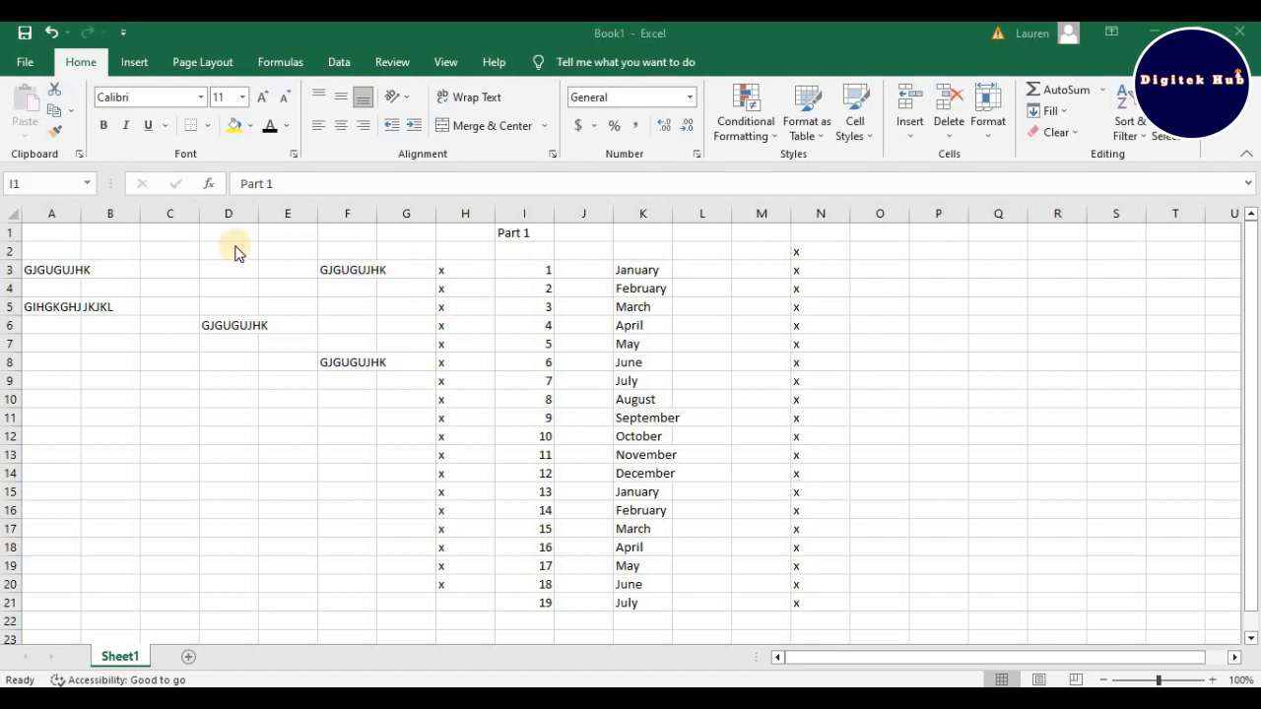
click(115, 233)
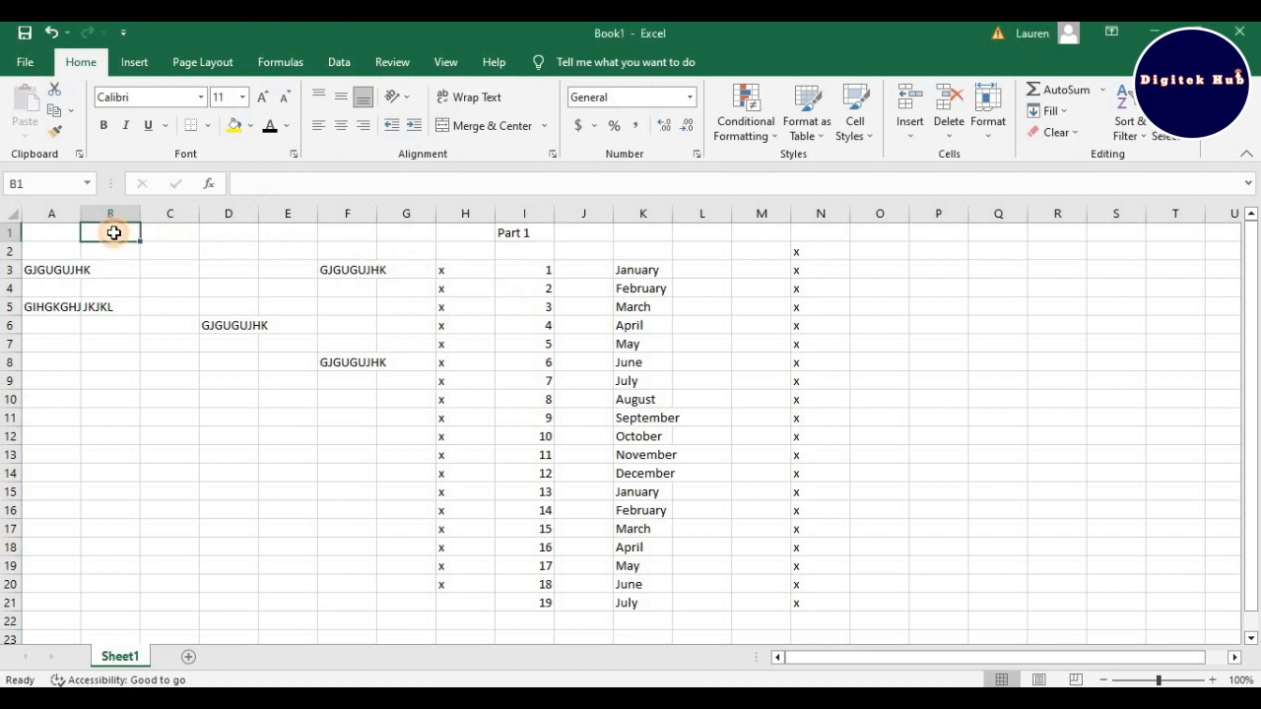
click(153, 234)
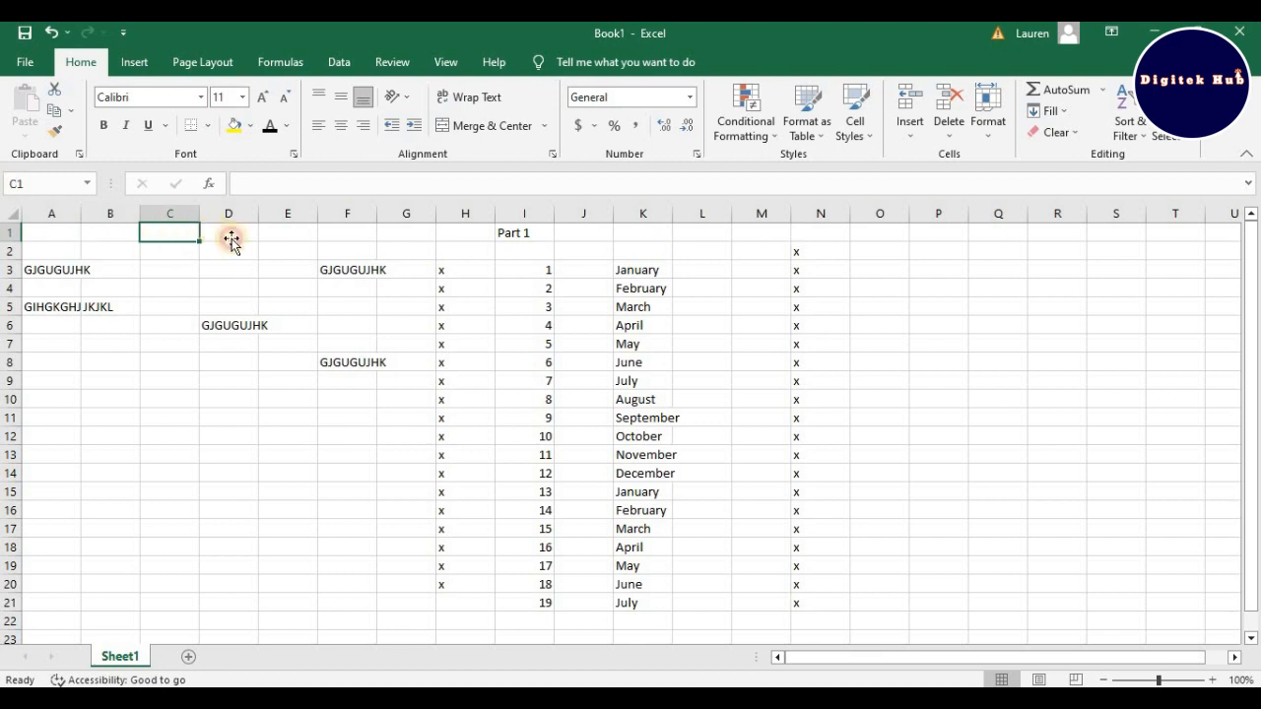
click(232, 241)
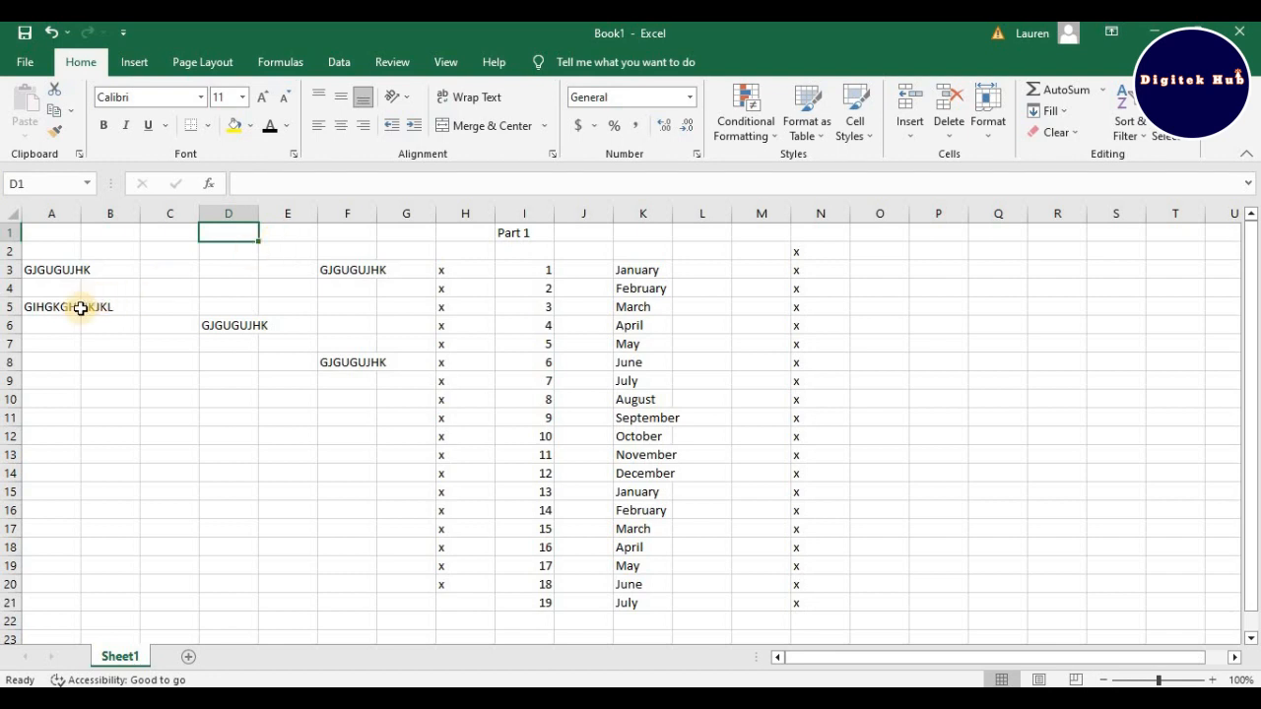
click(62, 274)
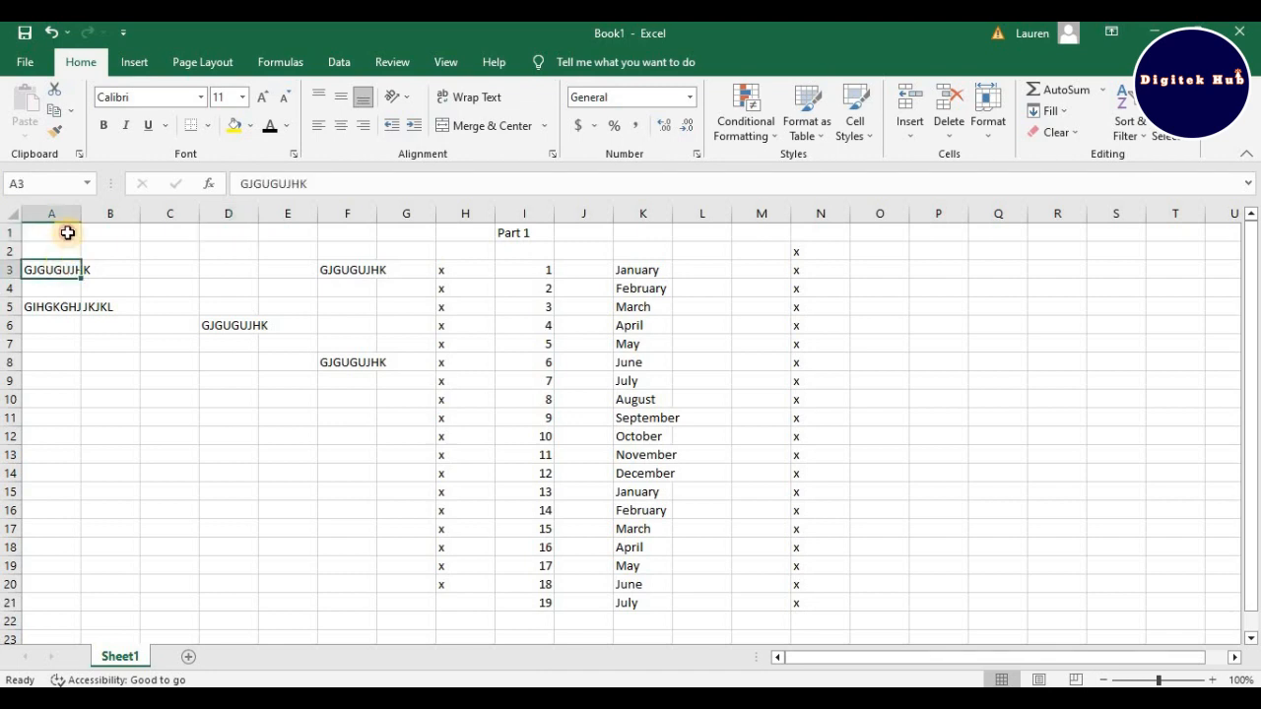
click(67, 233)
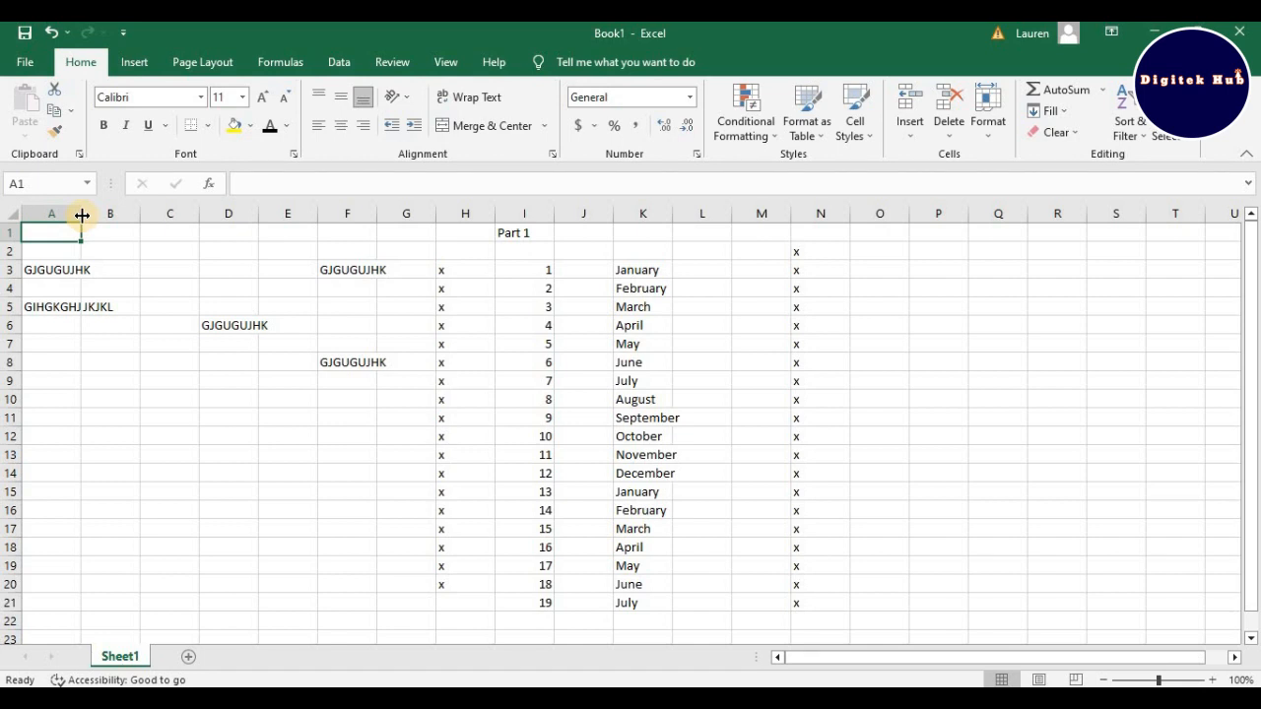
Resize columns A, B and C manually so each is wider than the default, with column C the widest
drag(84, 214, 187, 223)
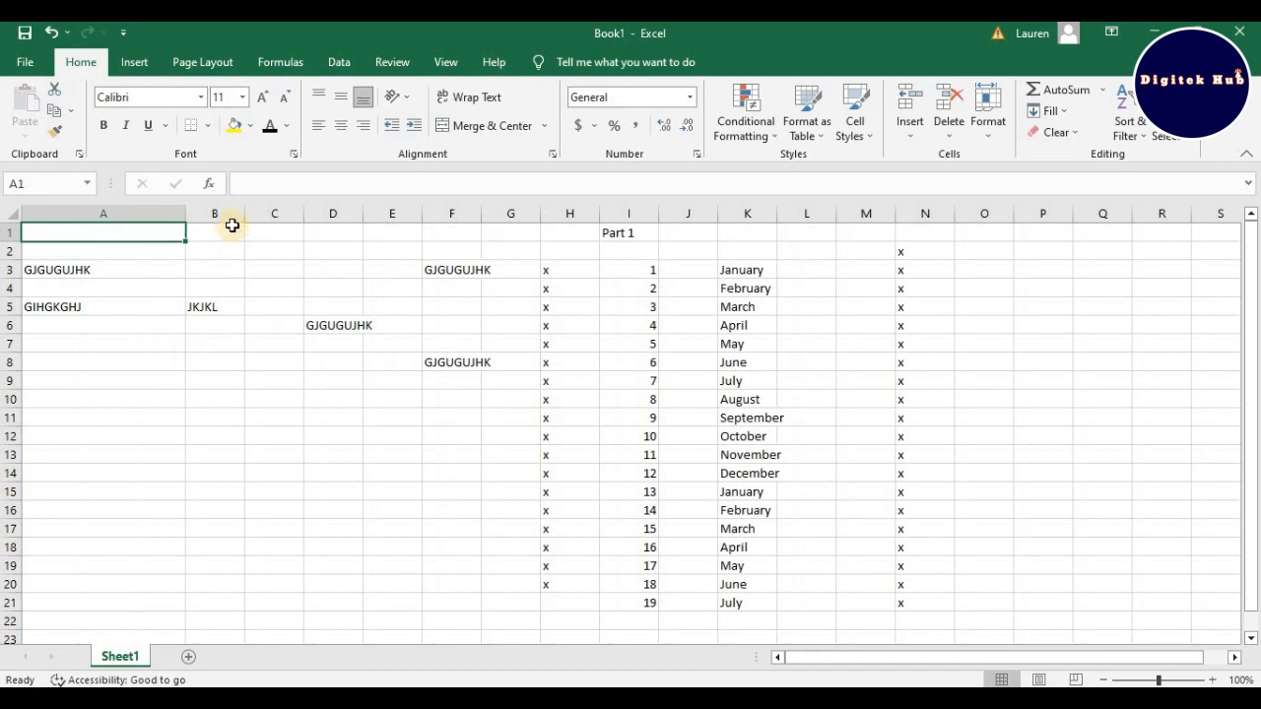
drag(244, 219, 508, 222)
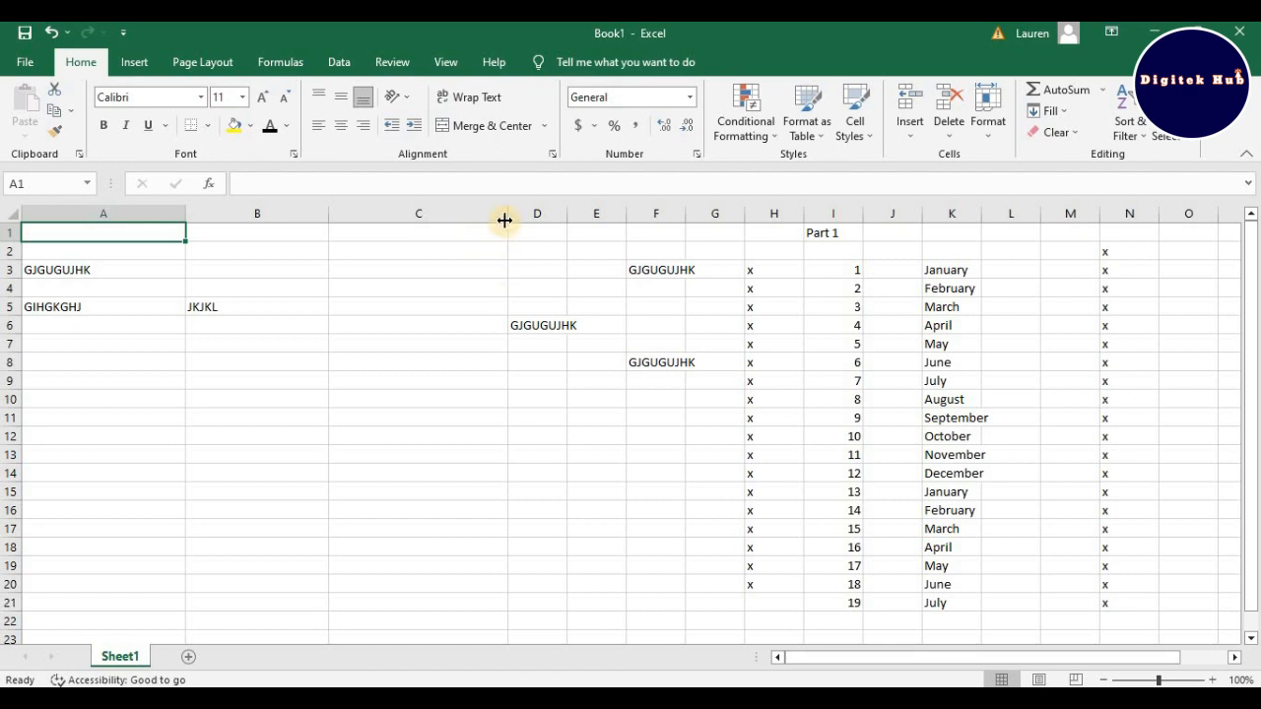
drag(507, 214, 471, 213)
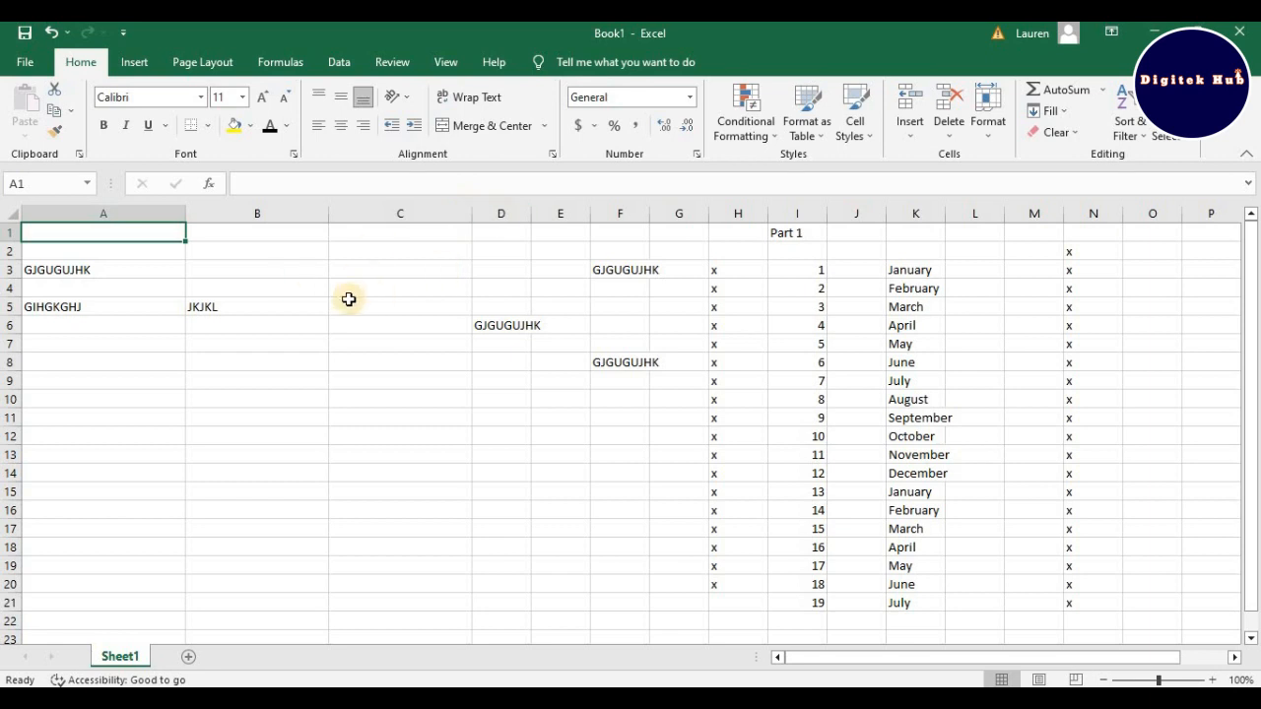
drag(183, 217, 123, 214)
drag(266, 217, 192, 216)
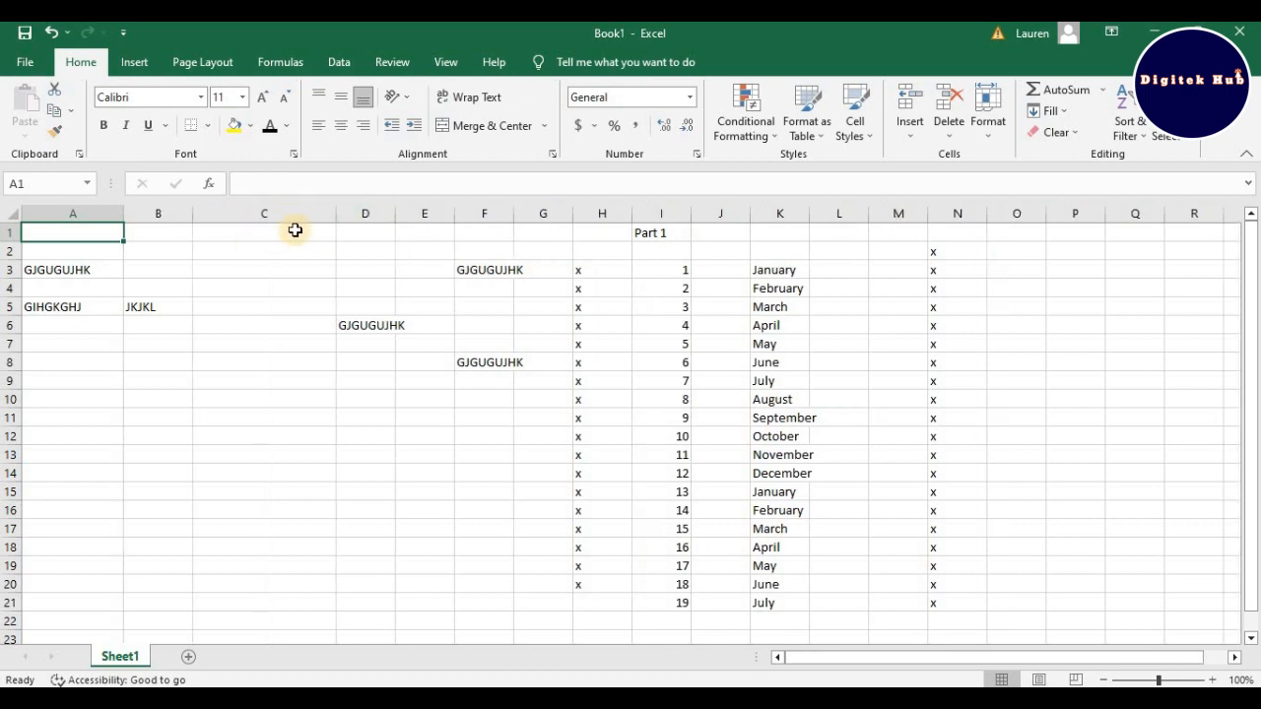
Enter the title "MICROSOFT EXCEL LESSON 4" in cell D1
click(355, 237)
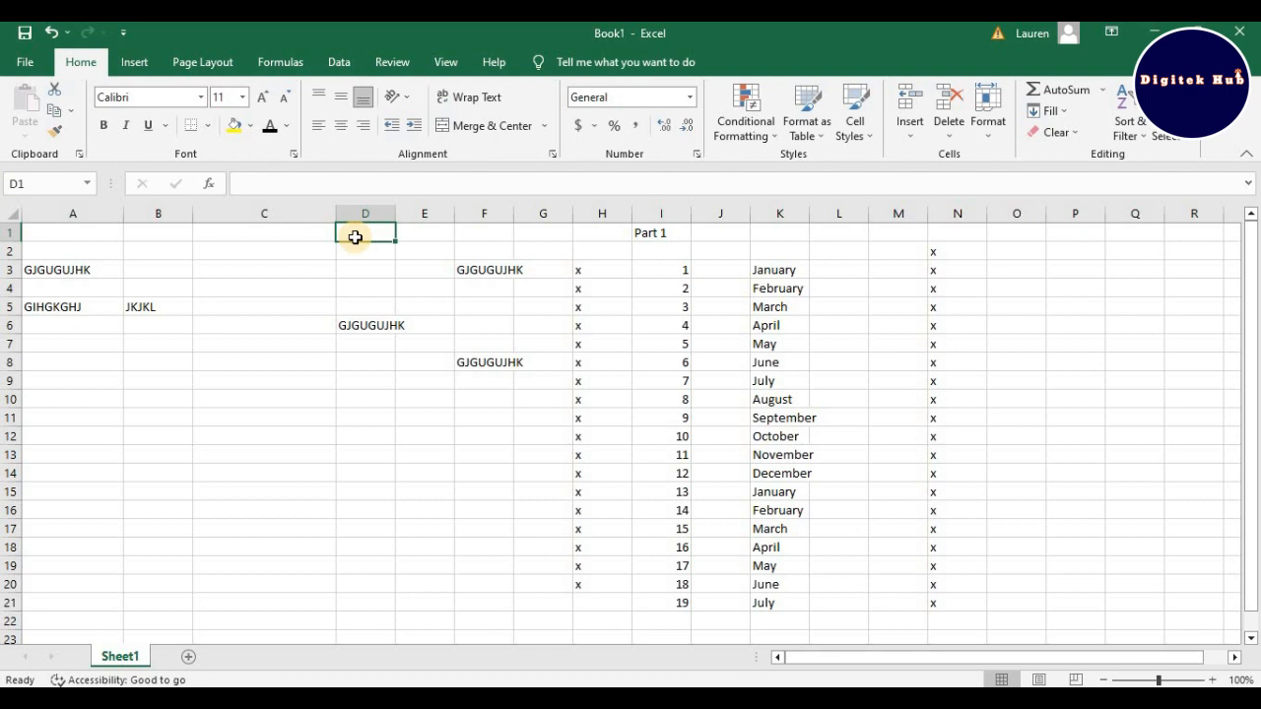
text(MICR)
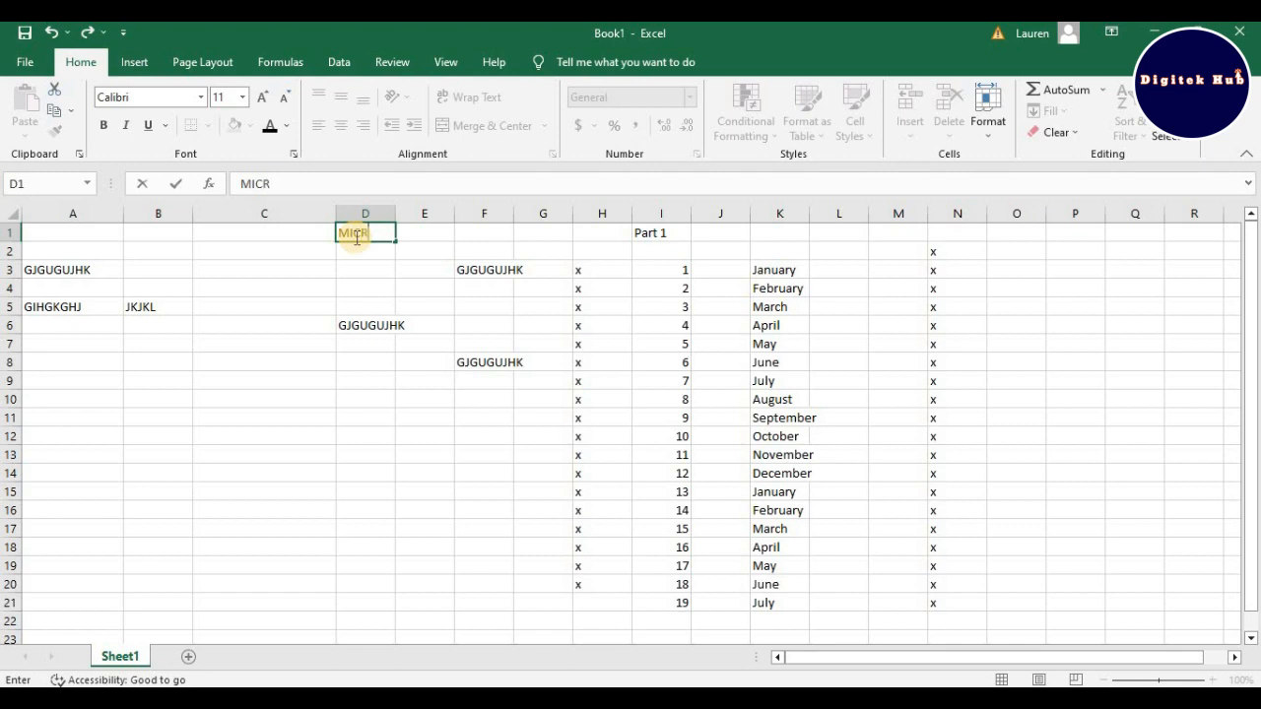
text(OSOFT EXCEL)
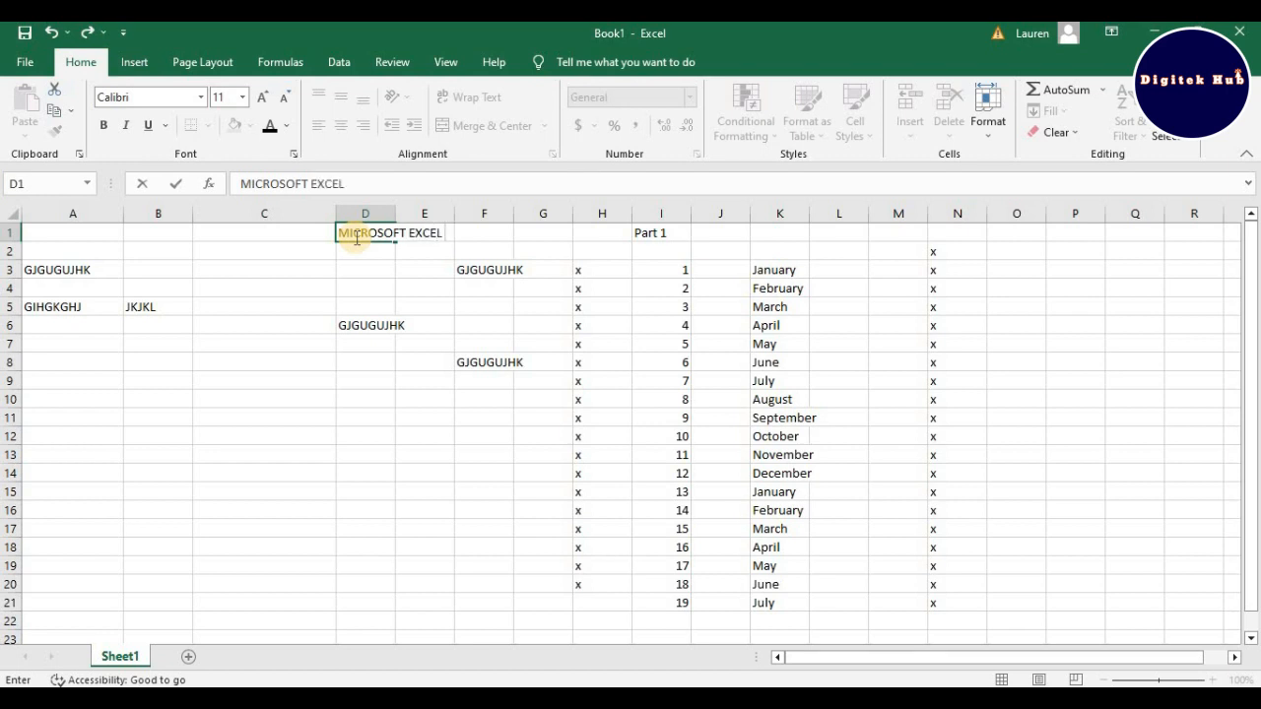
text( LESSON 4)
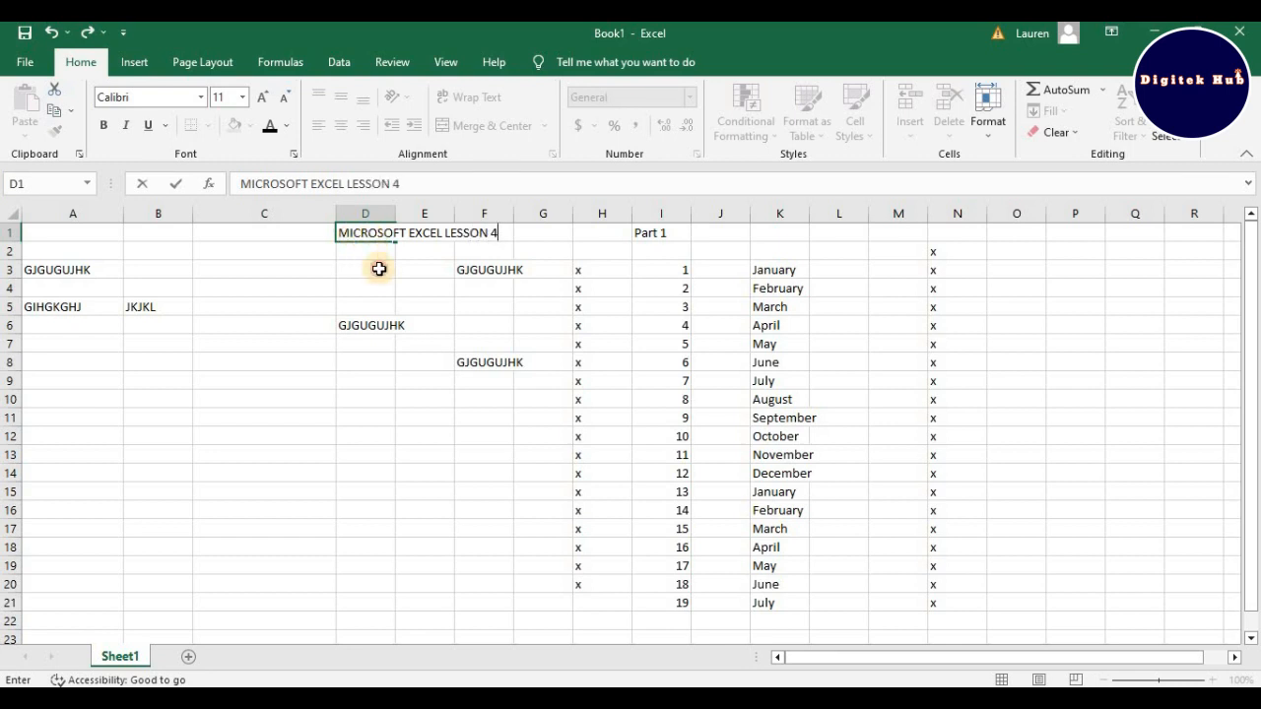
click(381, 268)
Compare the contents of cells D1 and E1 to check which cell holds the title text
click(366, 237)
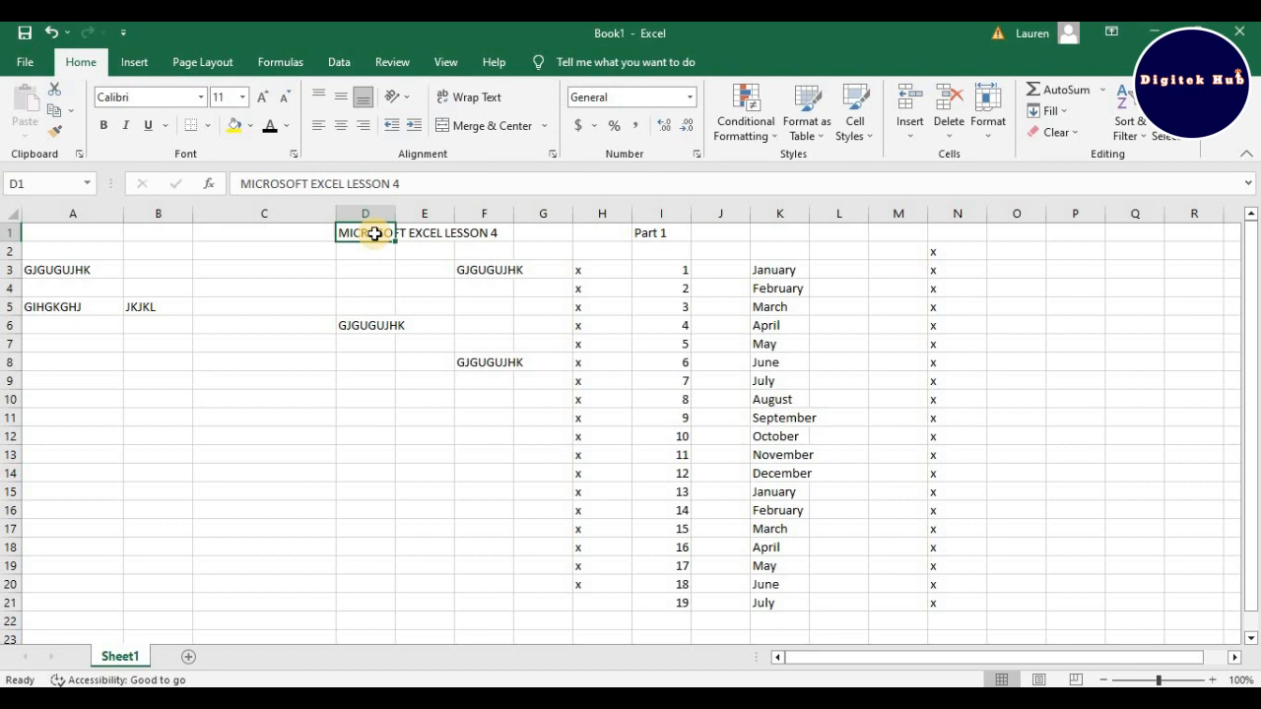
click(426, 237)
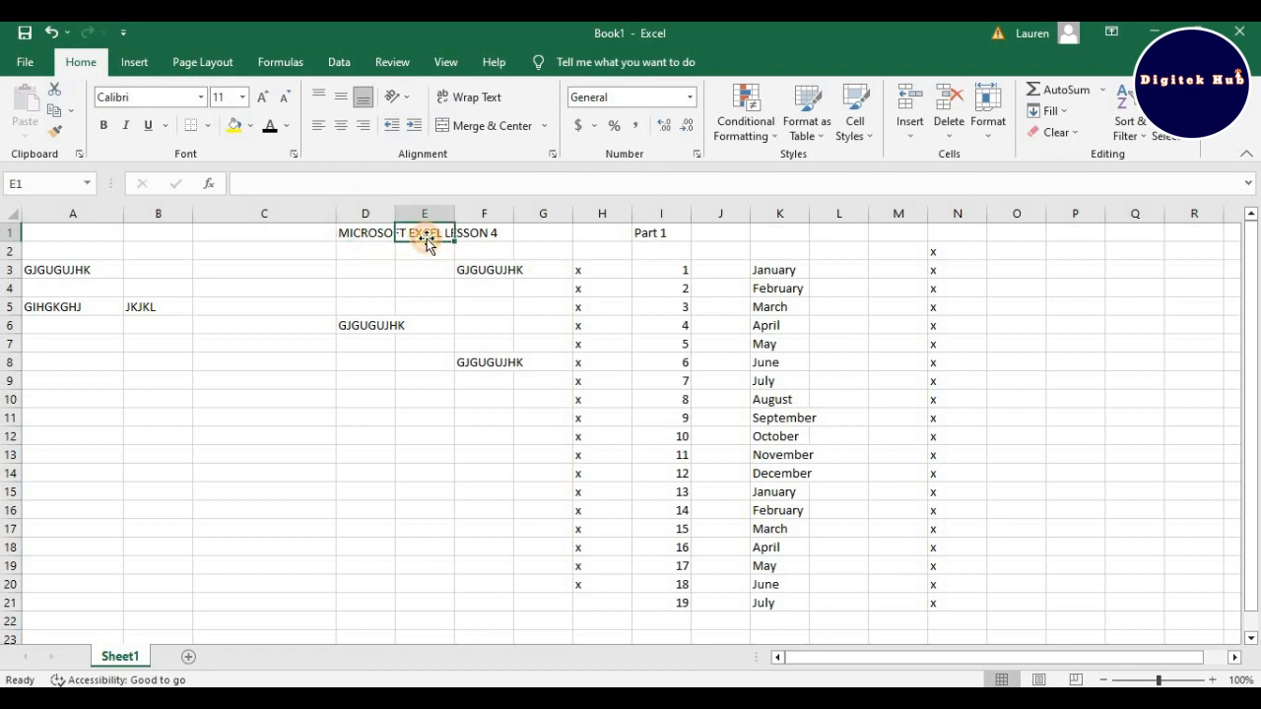
click(357, 236)
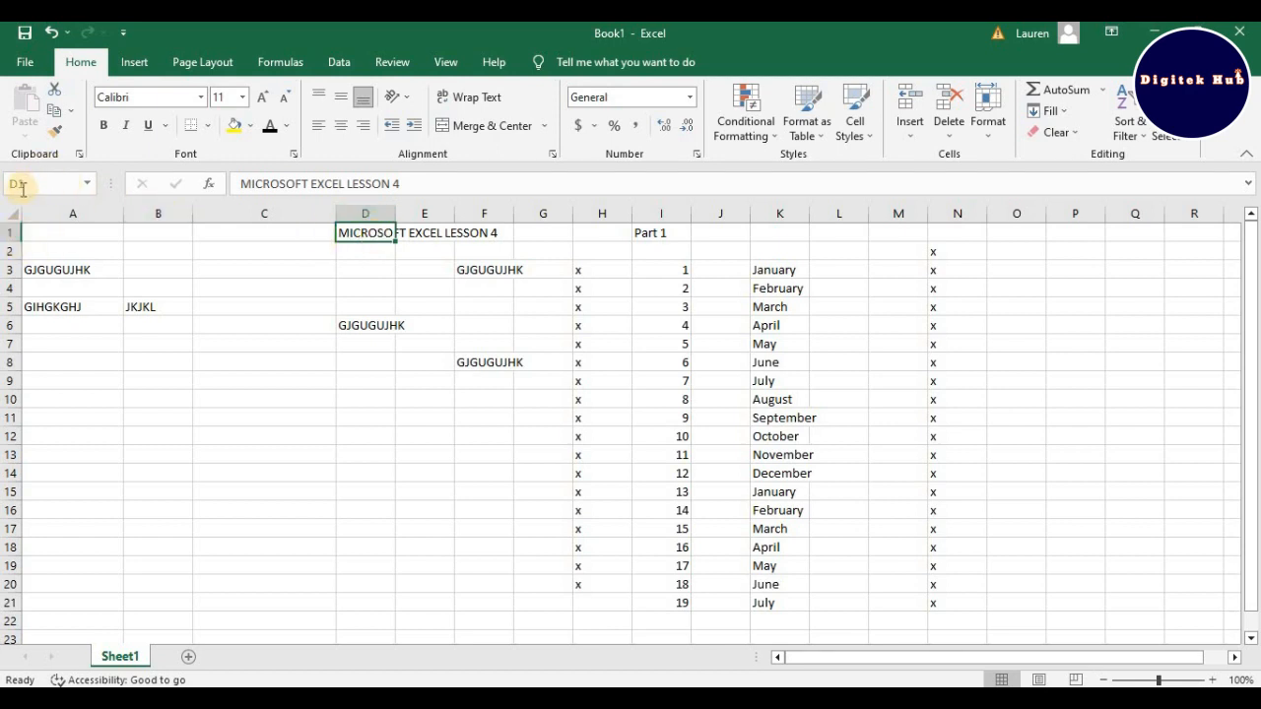
click(429, 237)
click(377, 233)
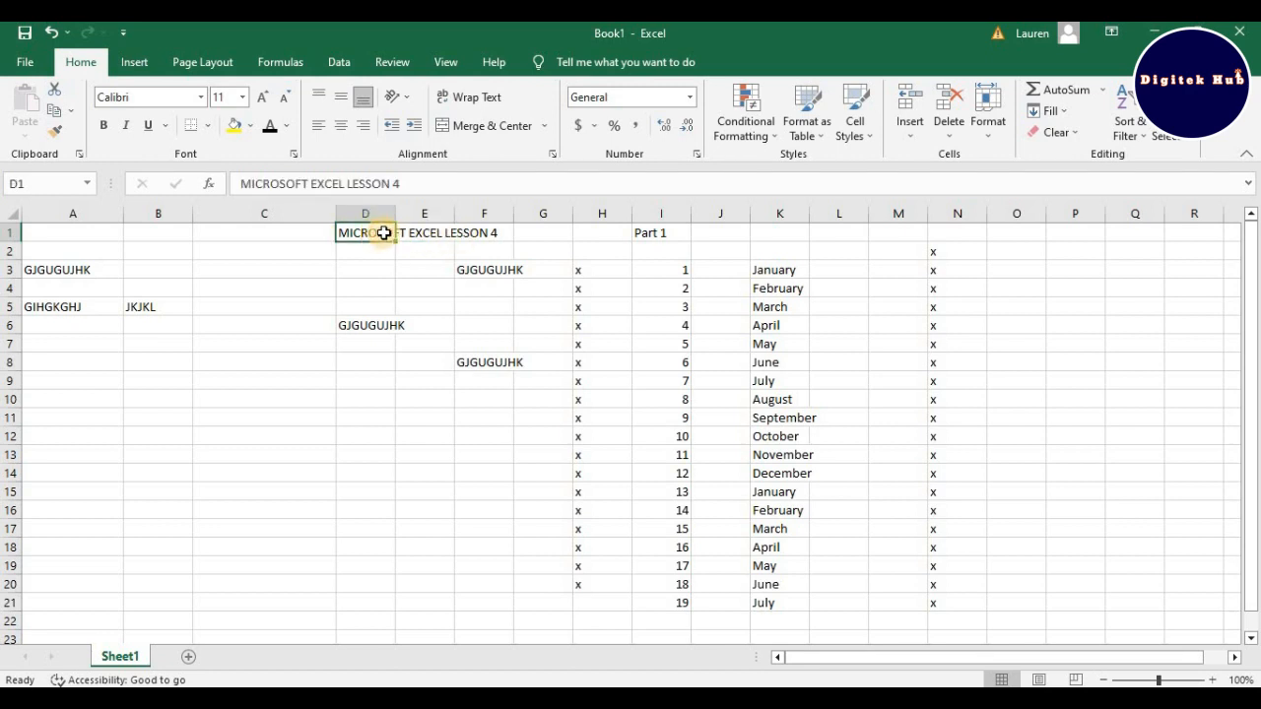
Try manual widths for column D, ending narrower than the title, and AutoFit the column to its contents
drag(394, 213, 503, 224)
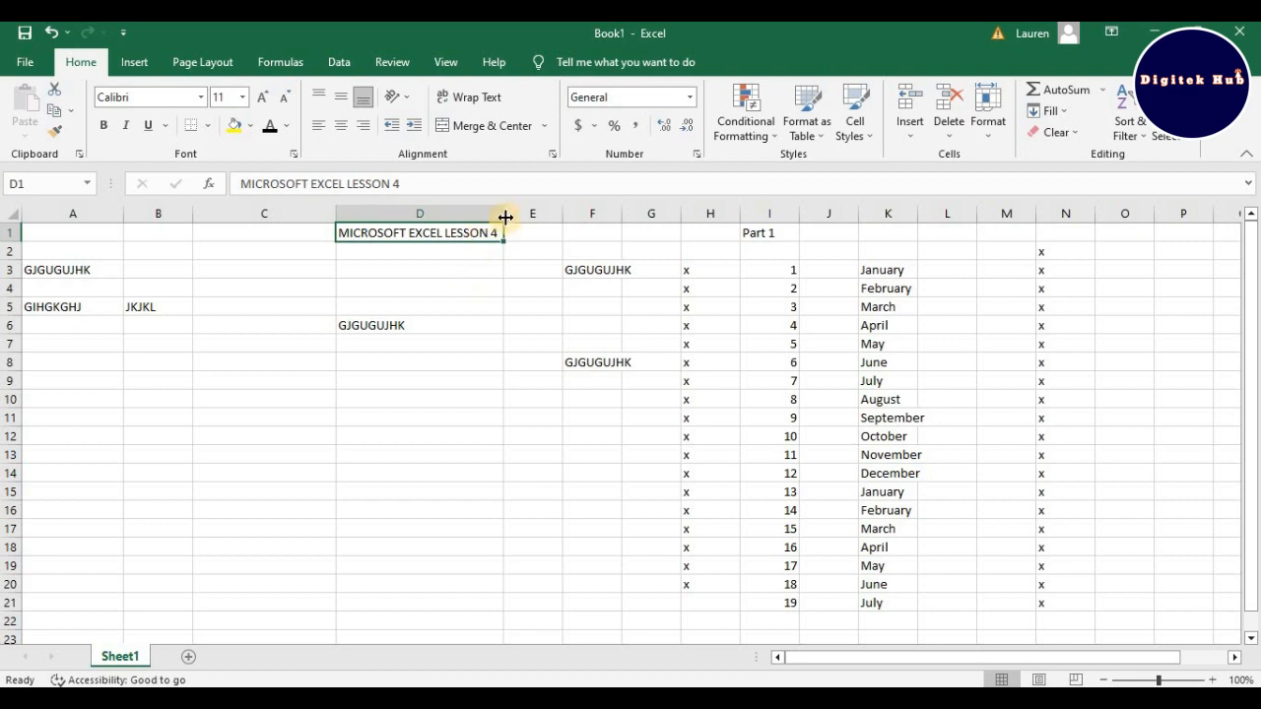
drag(505, 217, 411, 222)
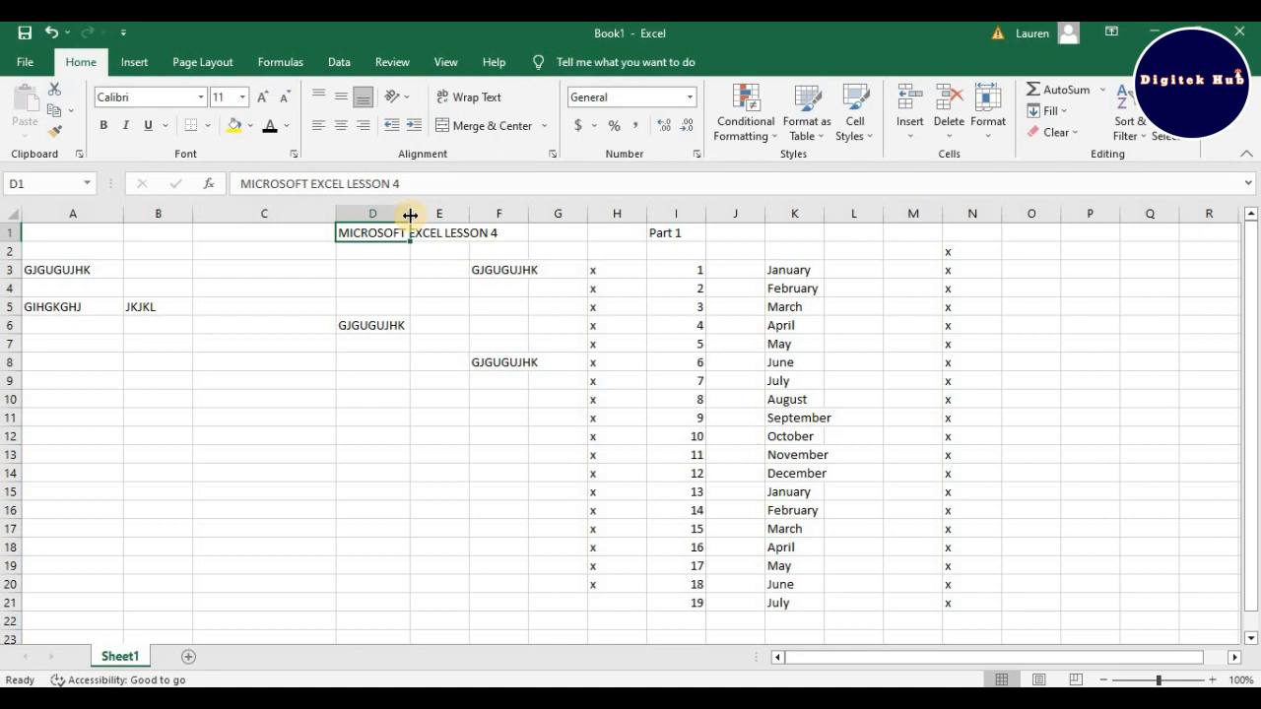
double_click(410, 215)
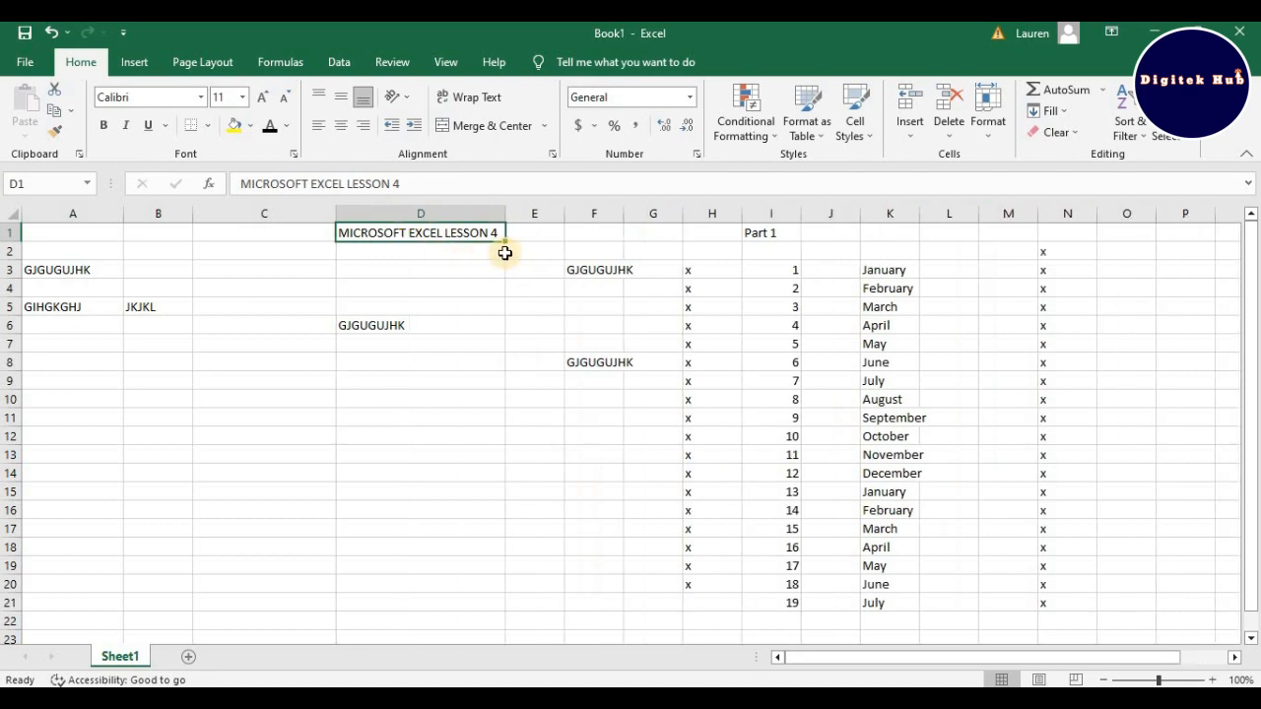
Shrink column D below the width of its title and AutoFit it again, doing this twice
drag(506, 214, 417, 220)
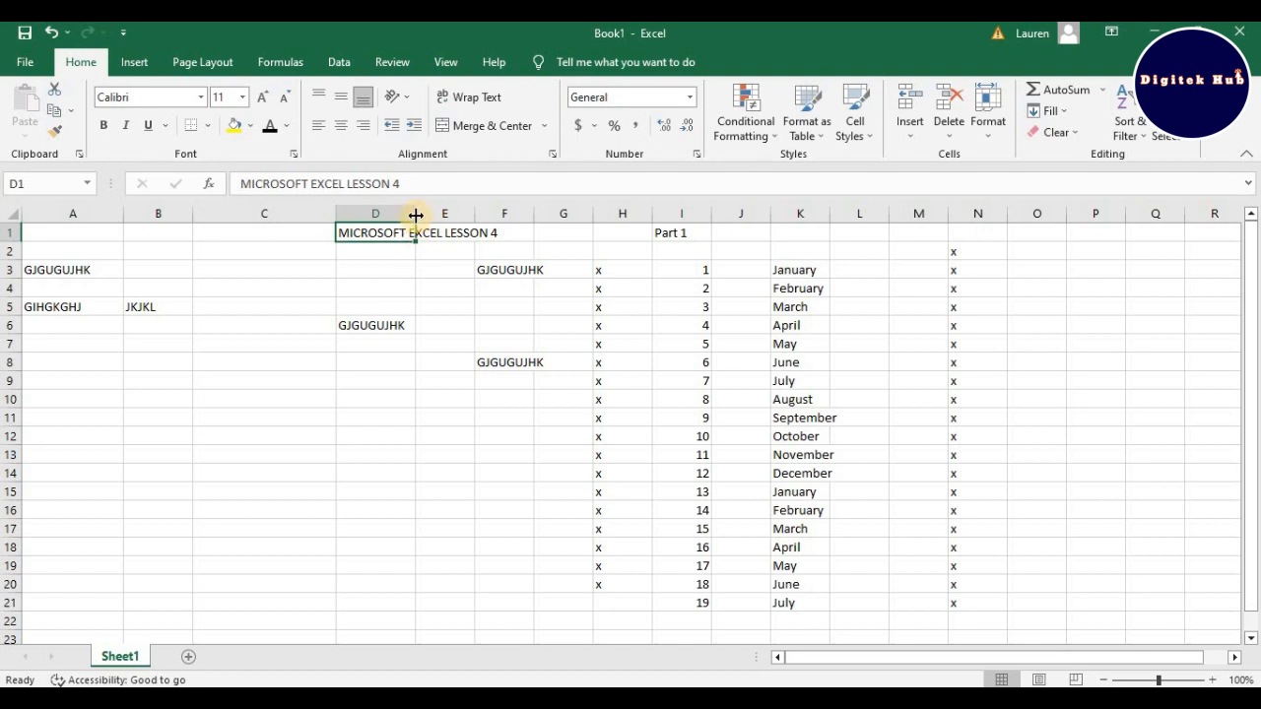
double_click(416, 214)
click(416, 214)
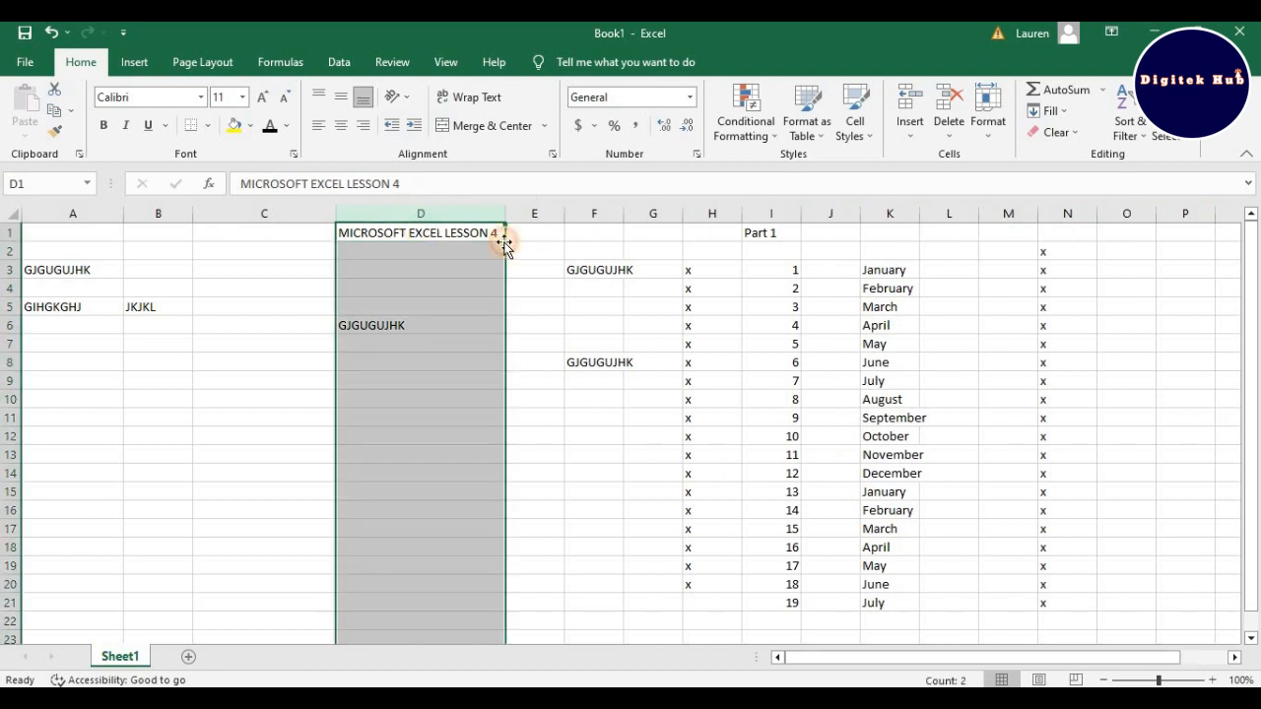
click(522, 248)
click(483, 233)
drag(504, 213, 422, 215)
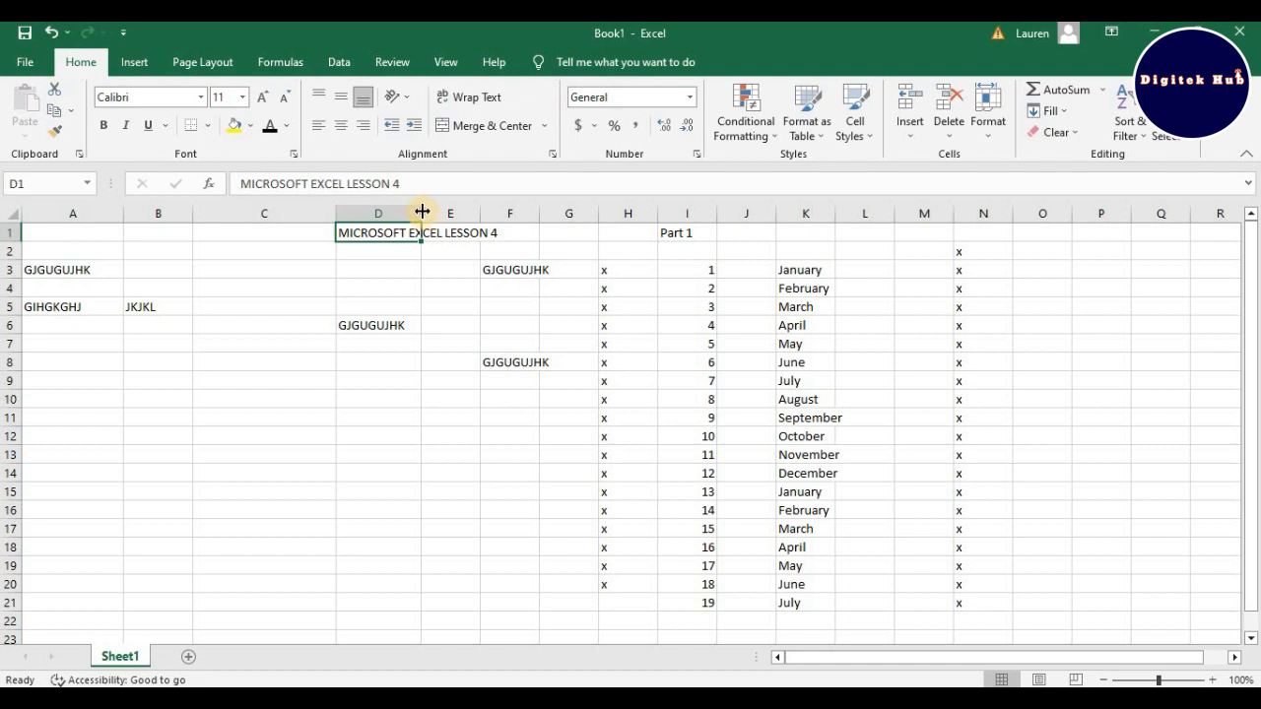
double_click(423, 211)
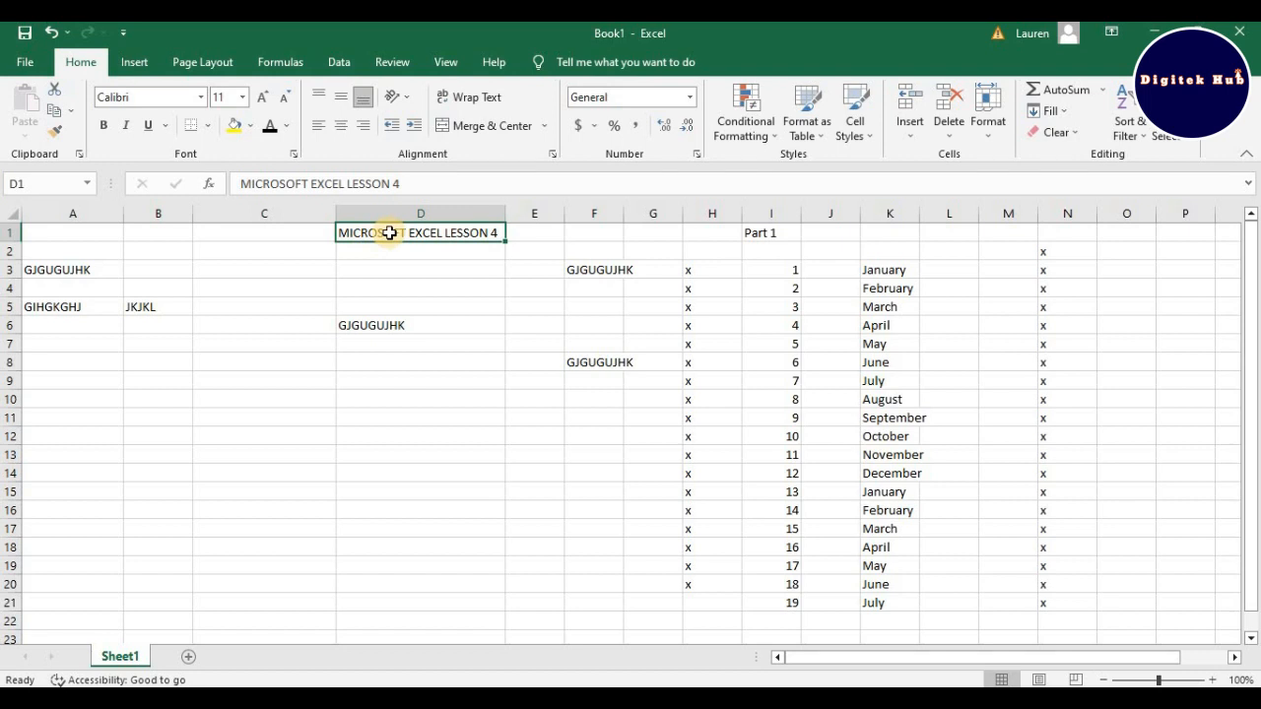
Copy the title from cell D1 into cell A3, replacing the existing text
key(ctrl+c)
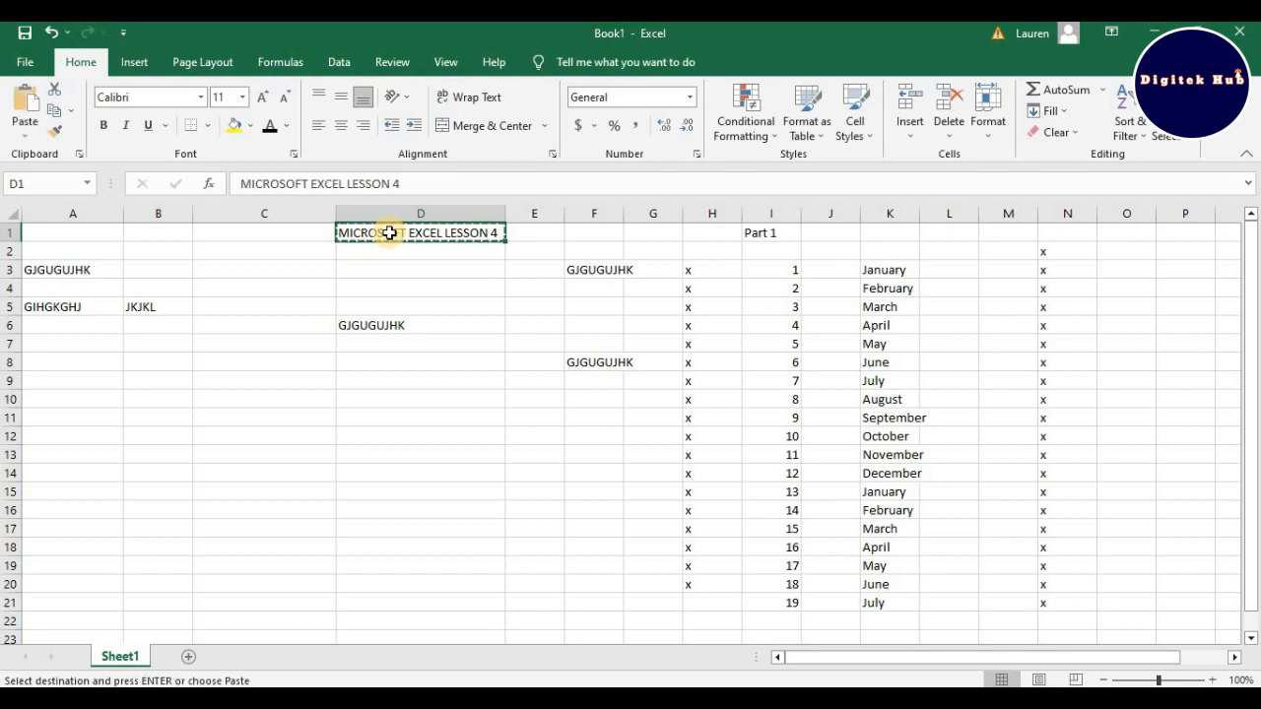
click(61, 275)
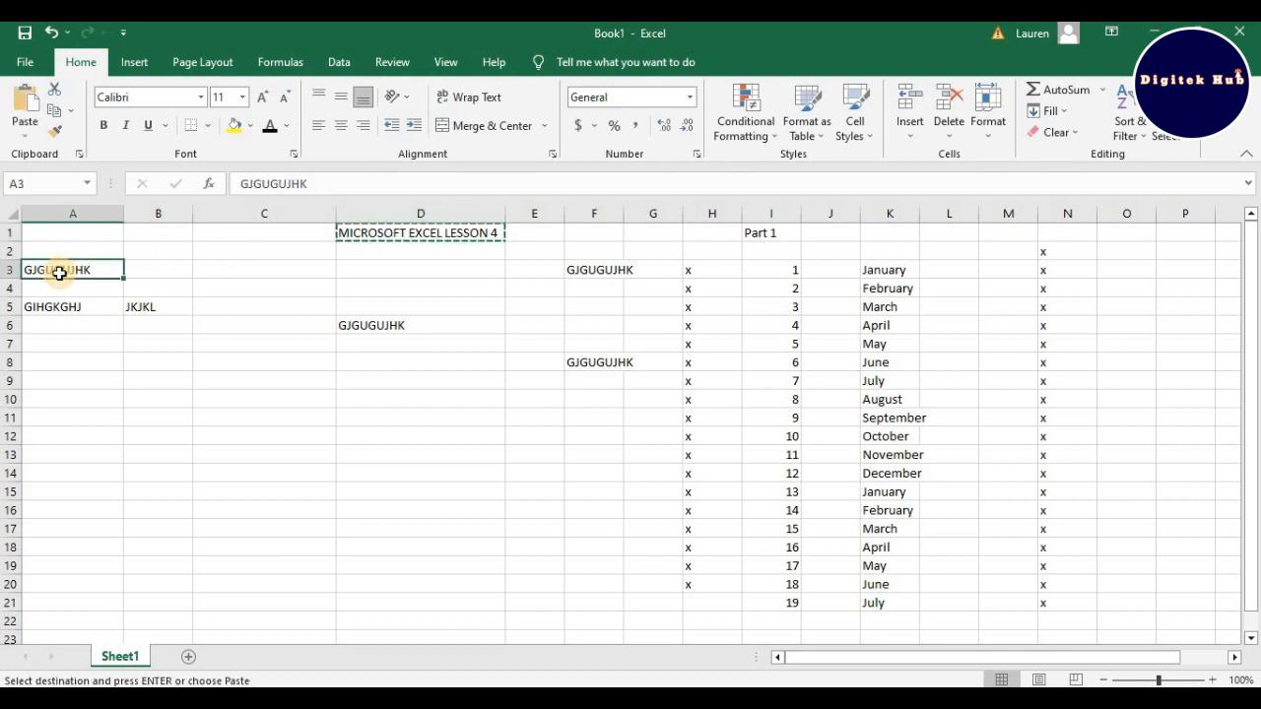
key(ctrl+v)
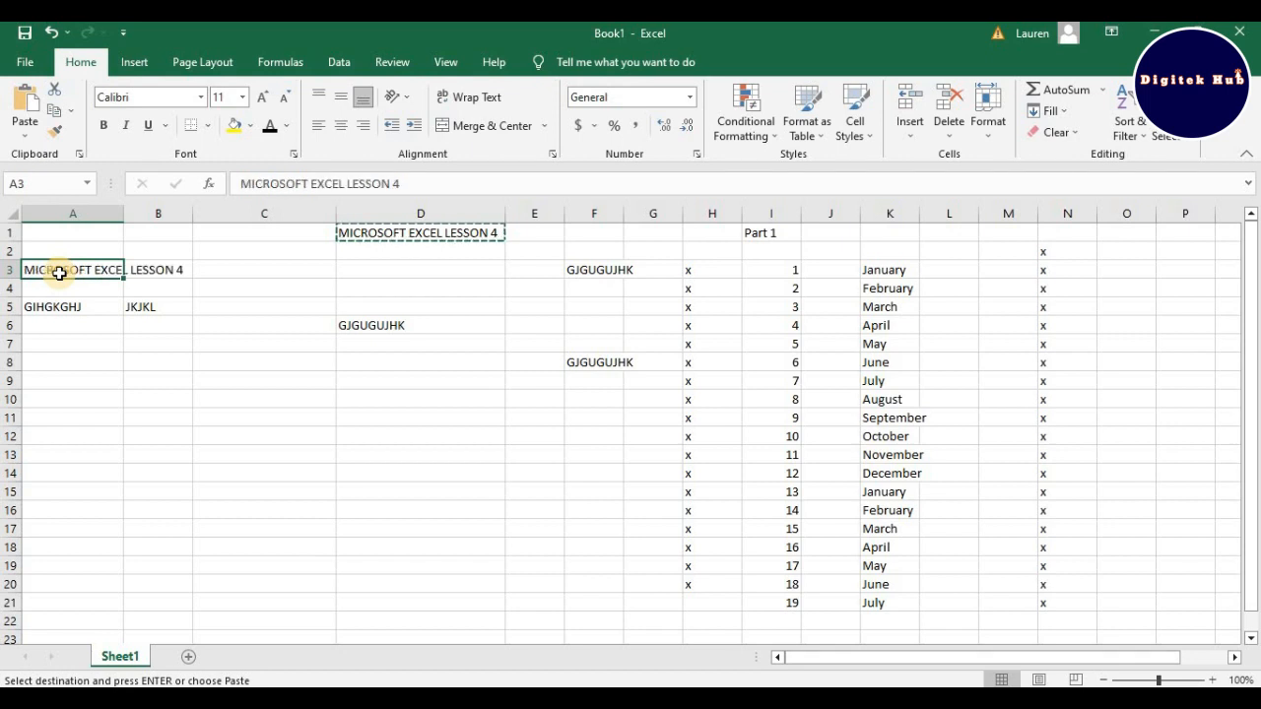
click(74, 287)
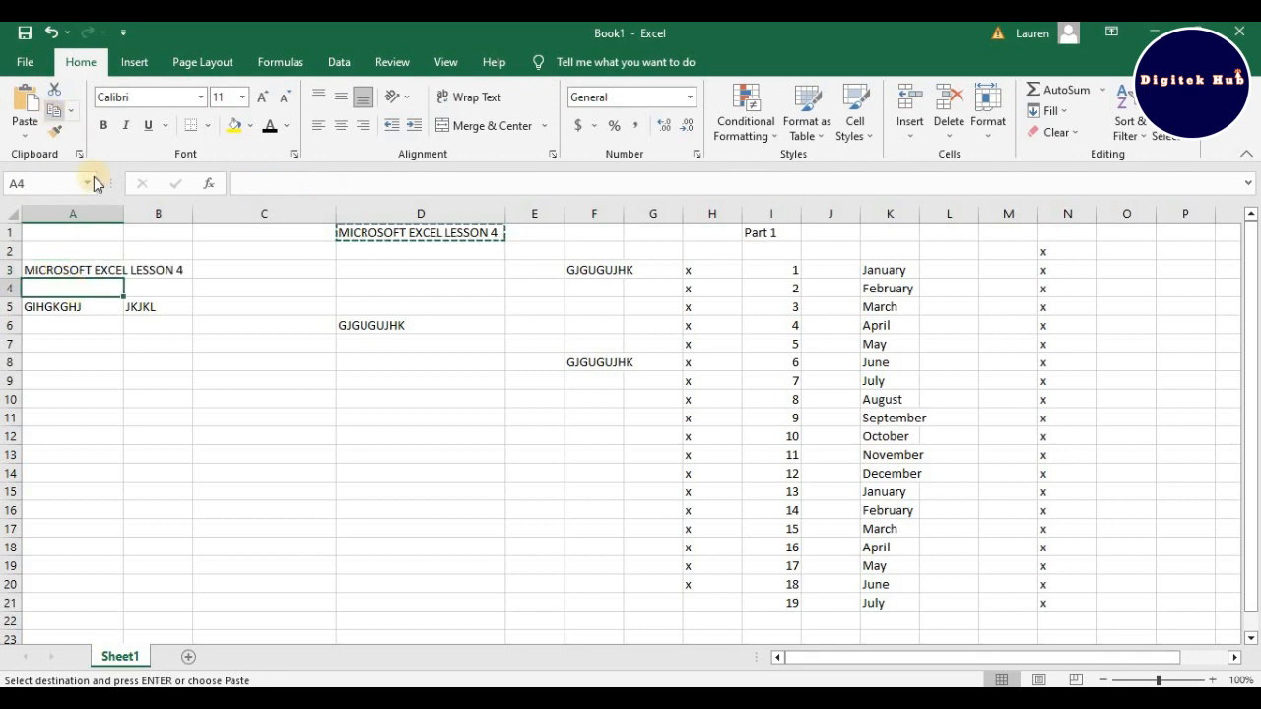
double_click(78, 274)
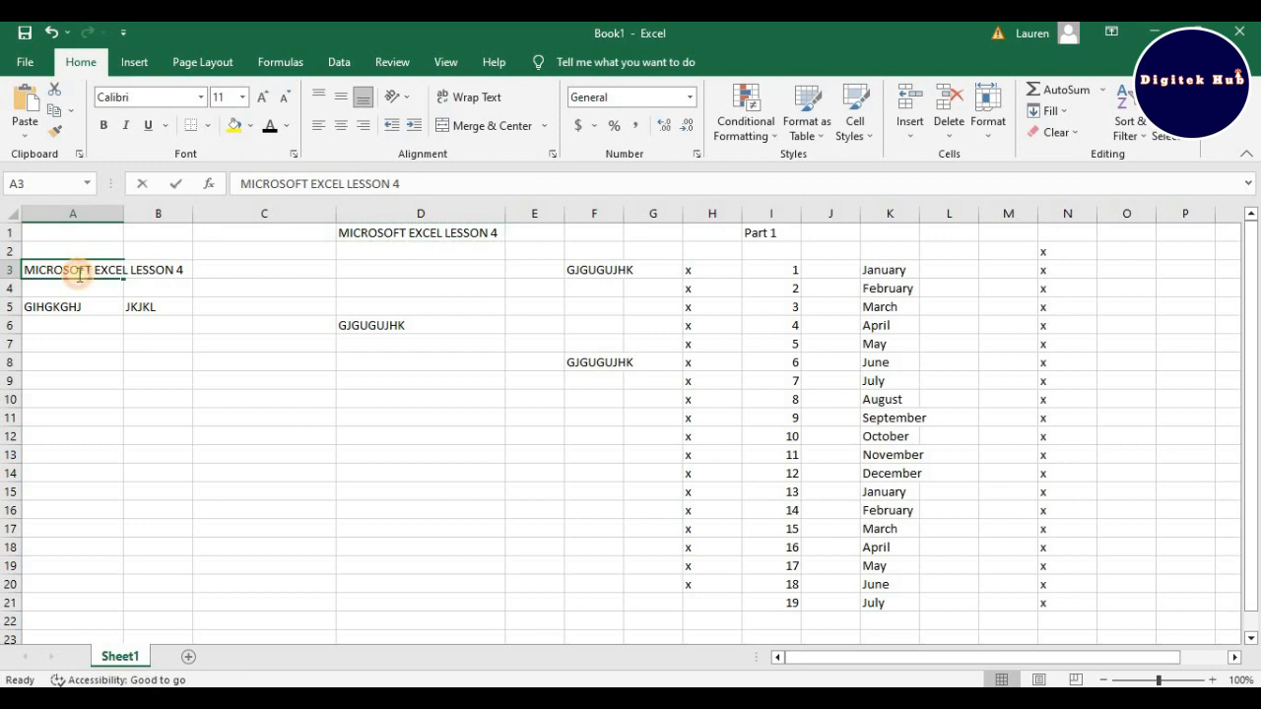
click(65, 289)
Increase the font size of the title in cell A3 to 16
click(71, 273)
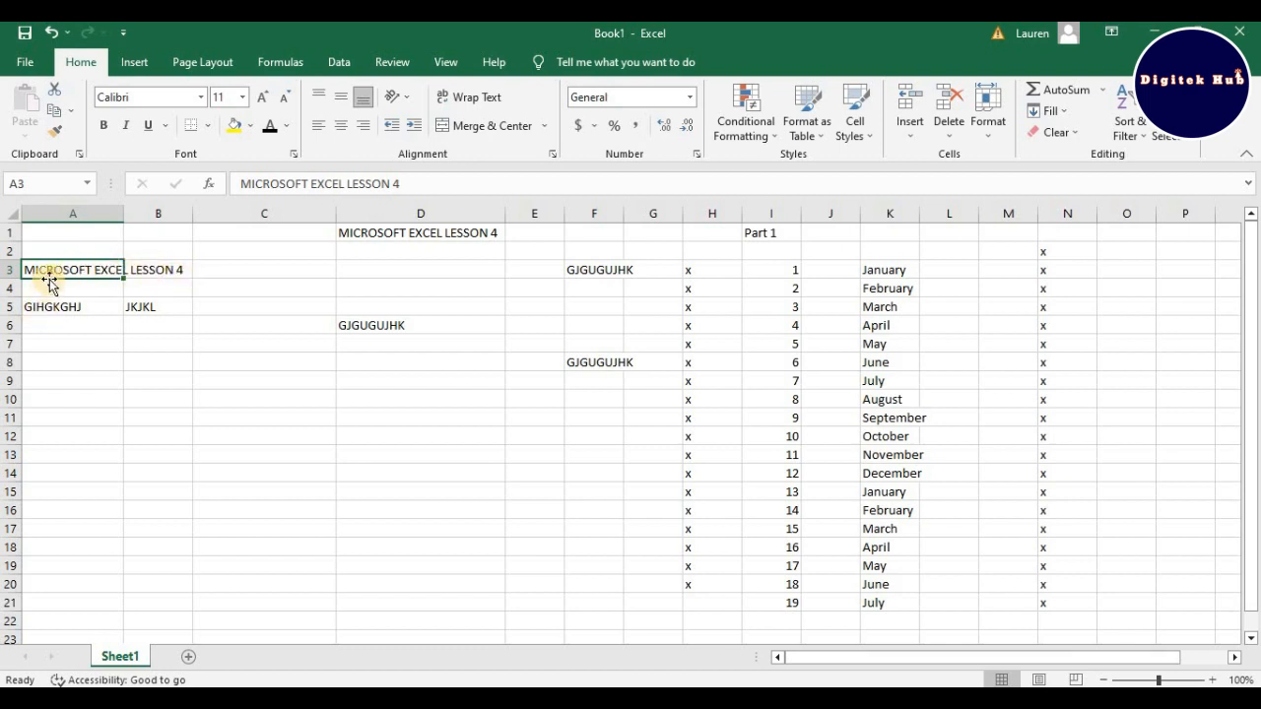
click(264, 100)
click(264, 99)
click(264, 99)
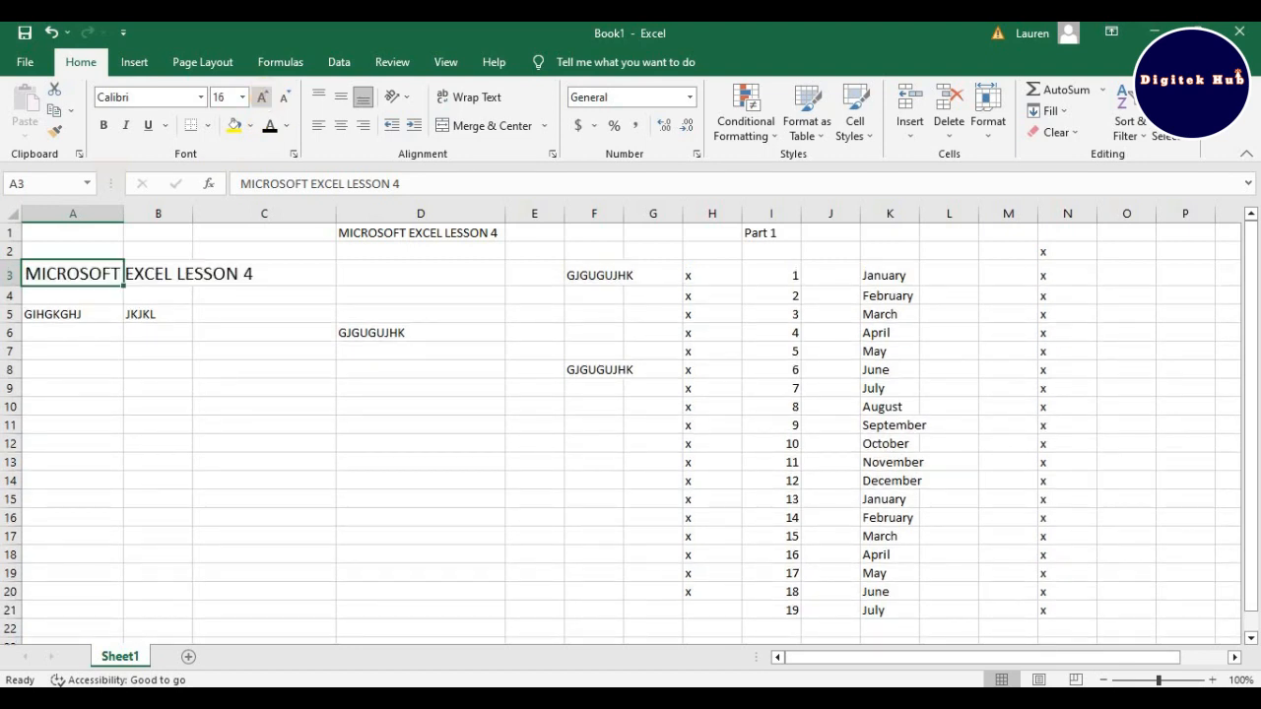
Shrink the height of row 3 until its title is cut off, and AutoFit the row height
click(17, 288)
click(17, 287)
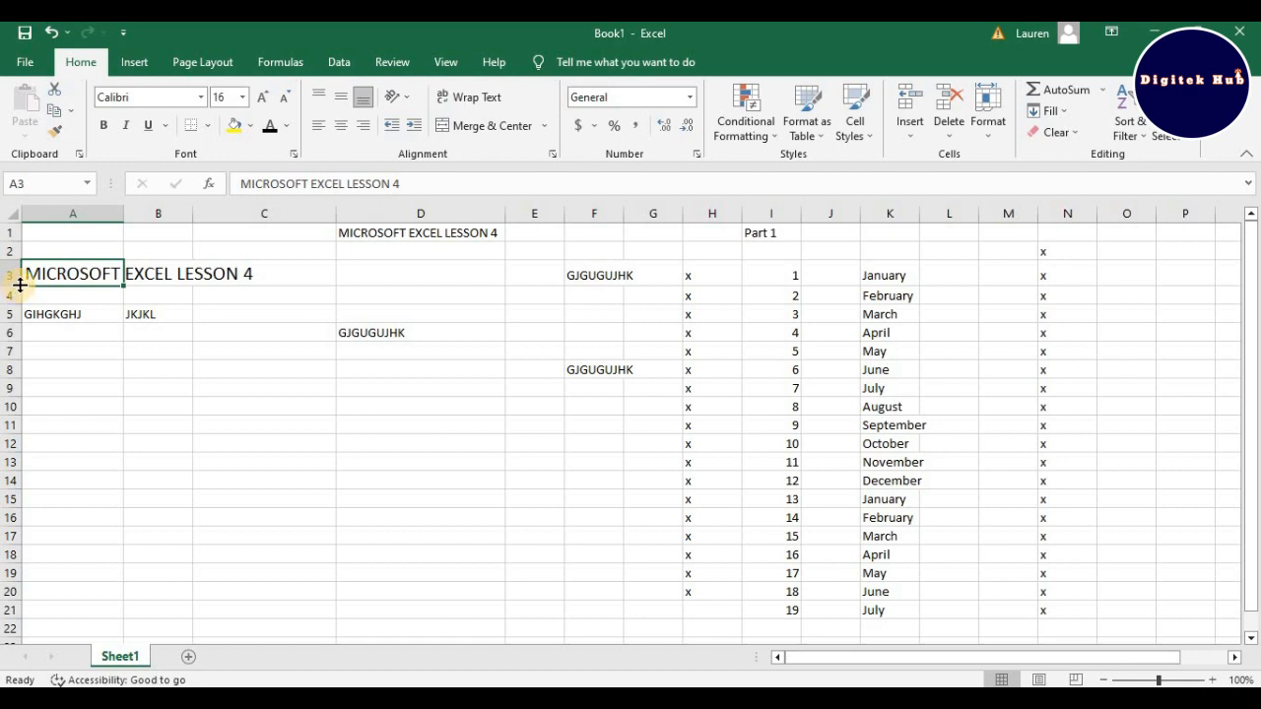
click(20, 285)
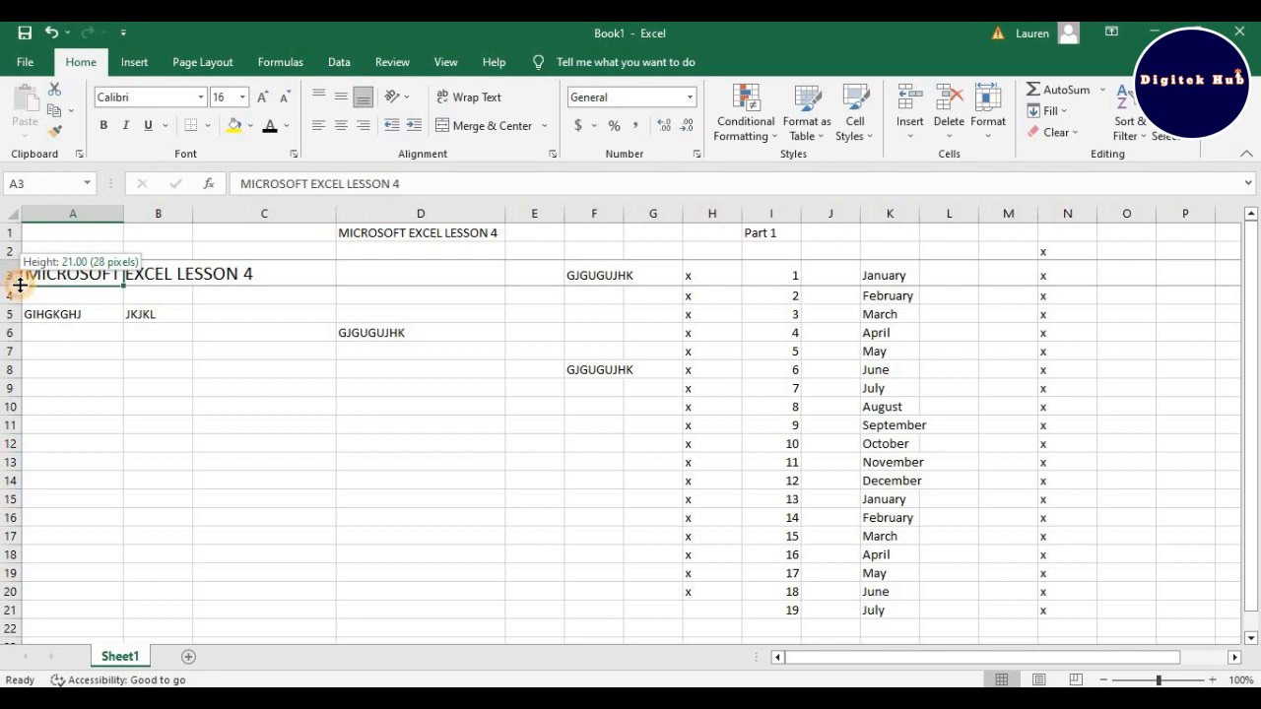
drag(20, 285, 22, 274)
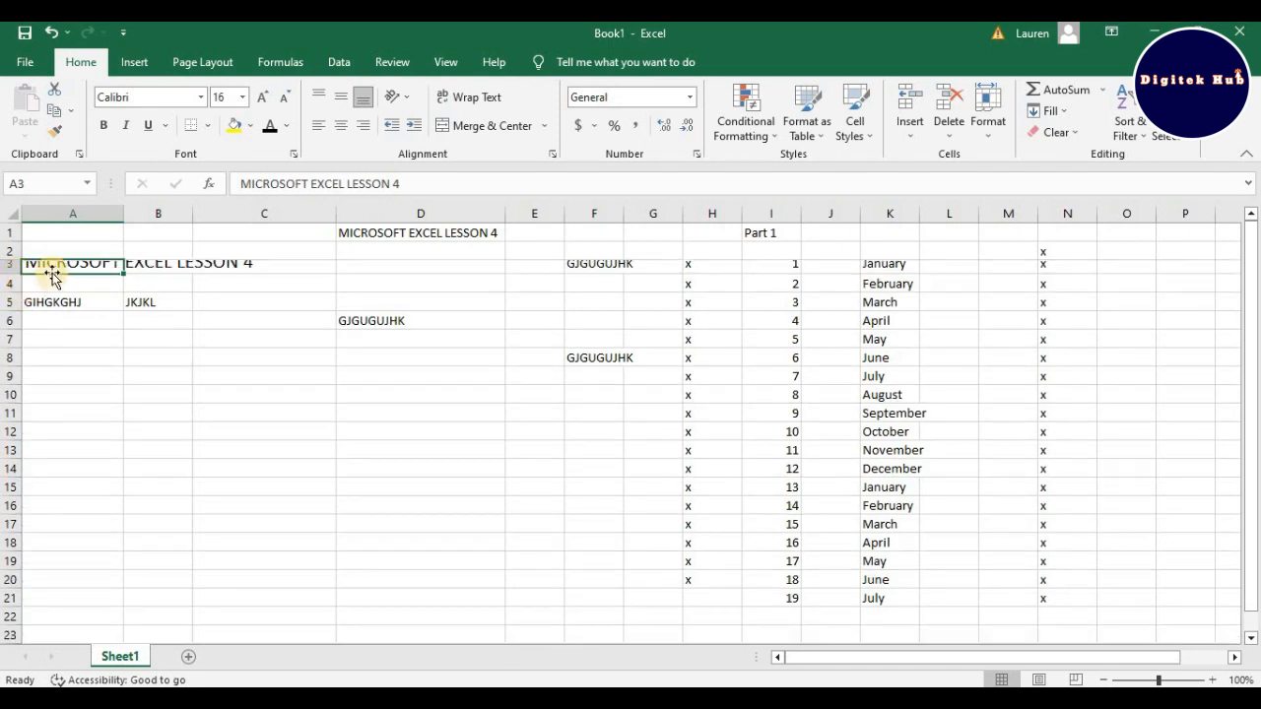
double_click(19, 275)
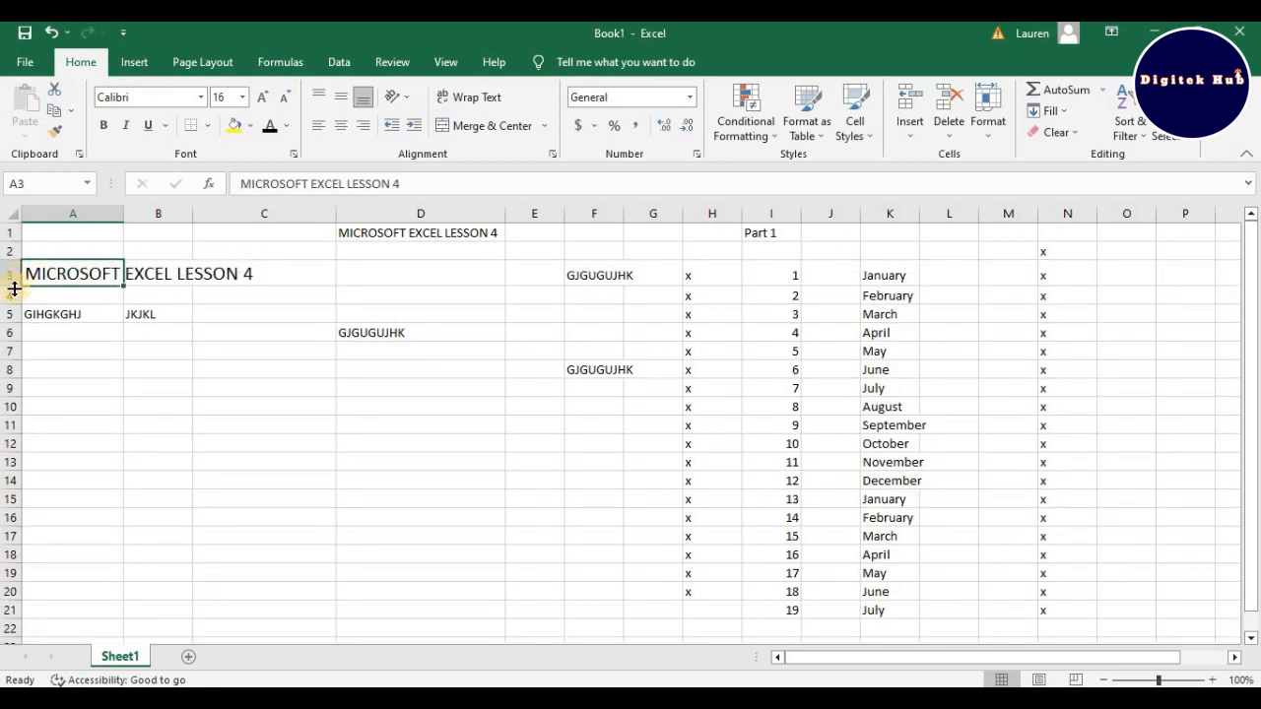
Shrink row 3 until its title is cut off, and AutoFit column A's width and row 3's height to the title
drag(17, 287, 21, 276)
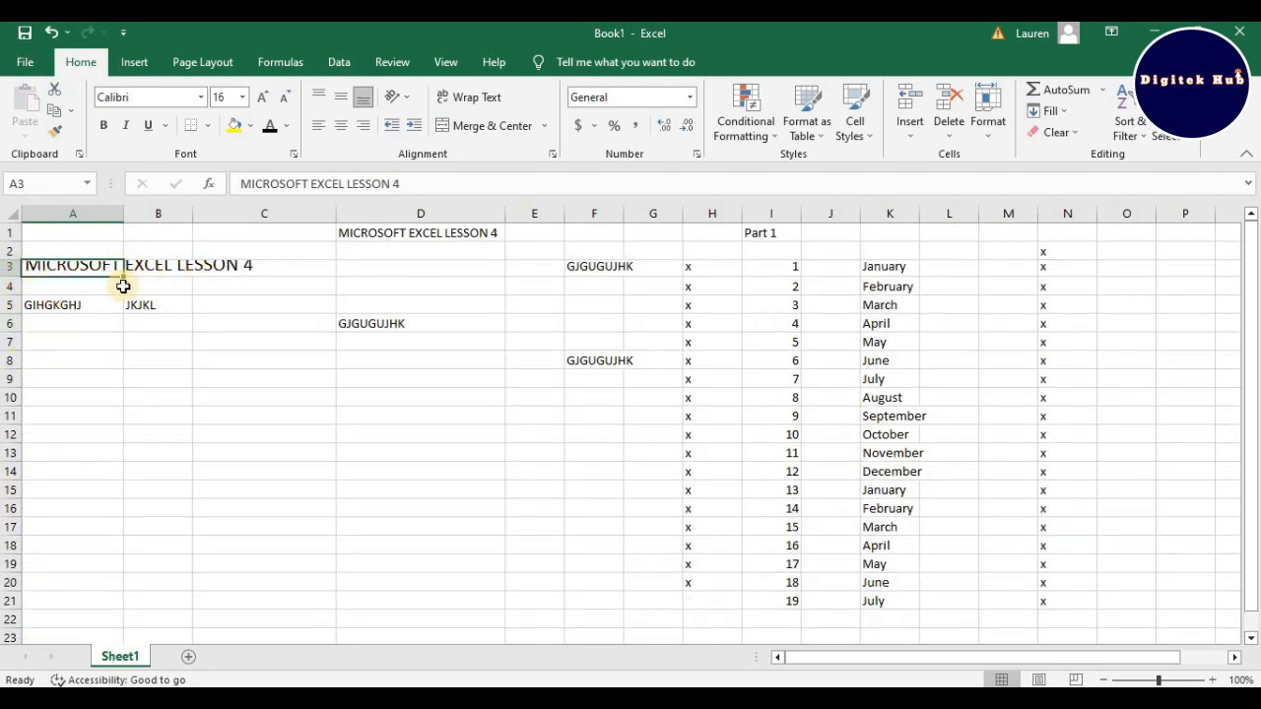
double_click(123, 215)
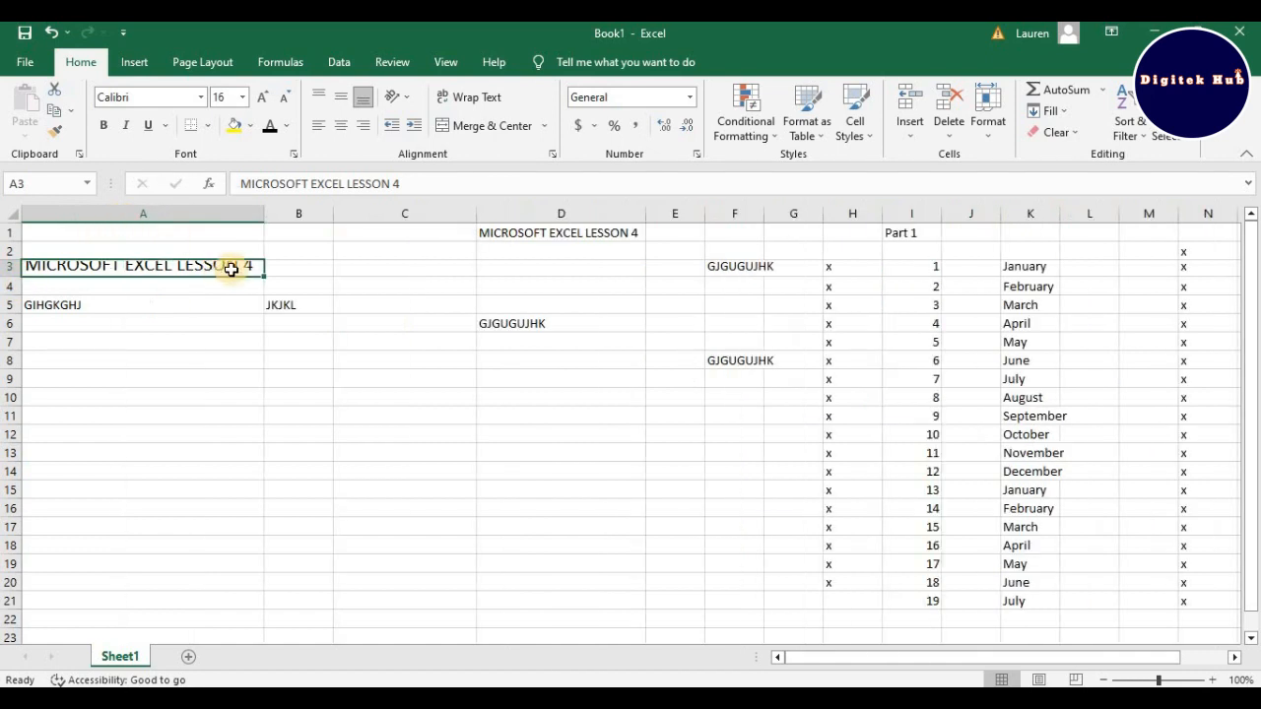
double_click(13, 279)
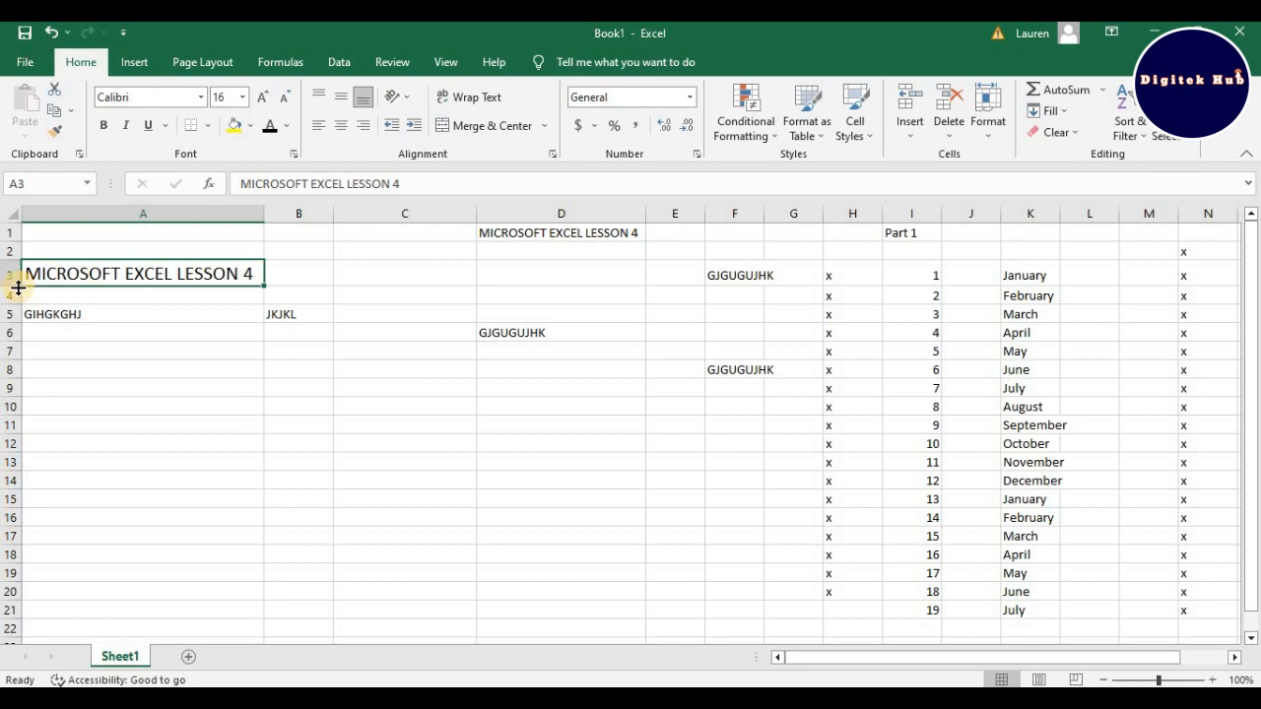
Reduce the height of row 3 slightly and narrow column A to about half the width of its title
drag(18, 288, 17, 286)
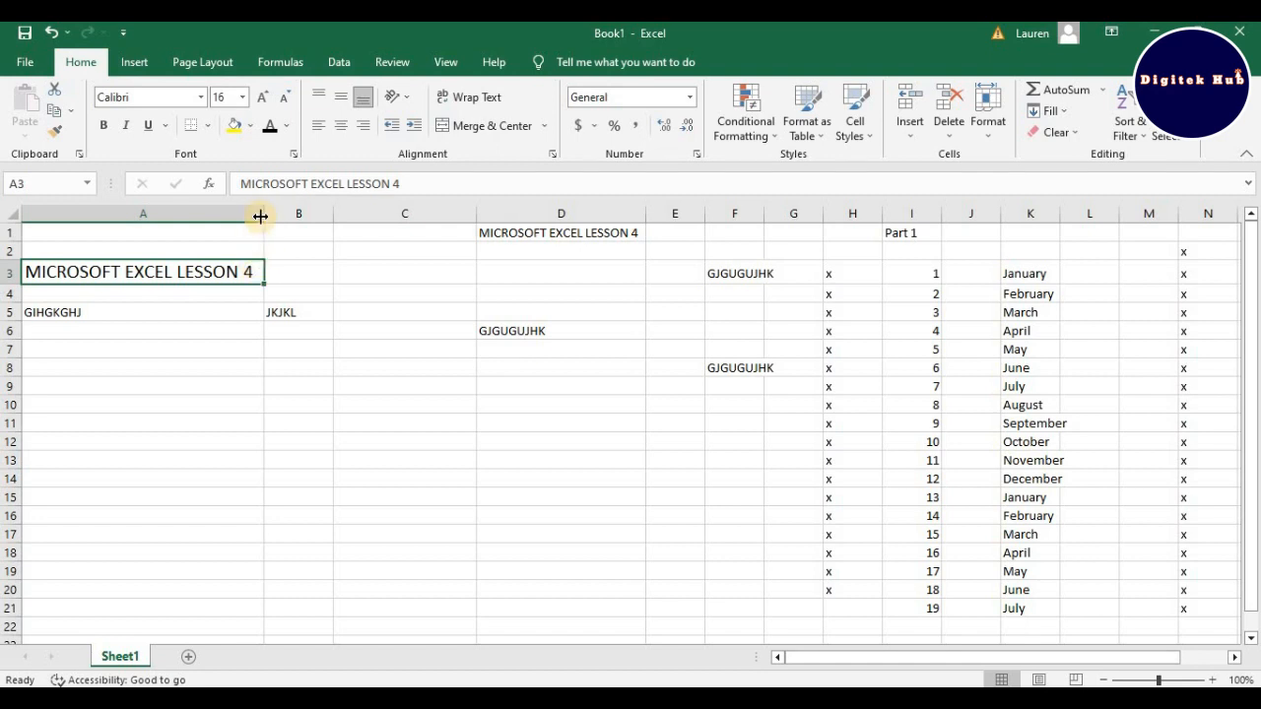
drag(264, 213, 142, 217)
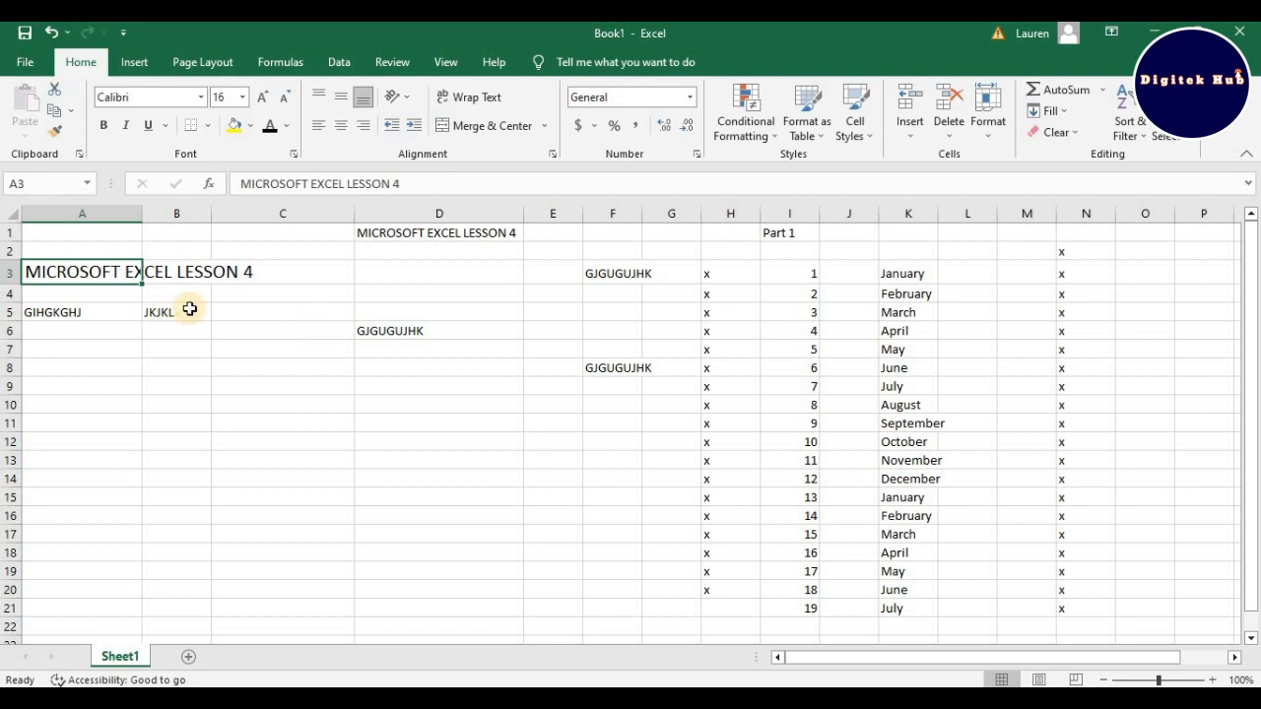
Select the whole worksheet and resize all columns together, widening them twice before narrowing them until columns A to W fit in view
click(13, 216)
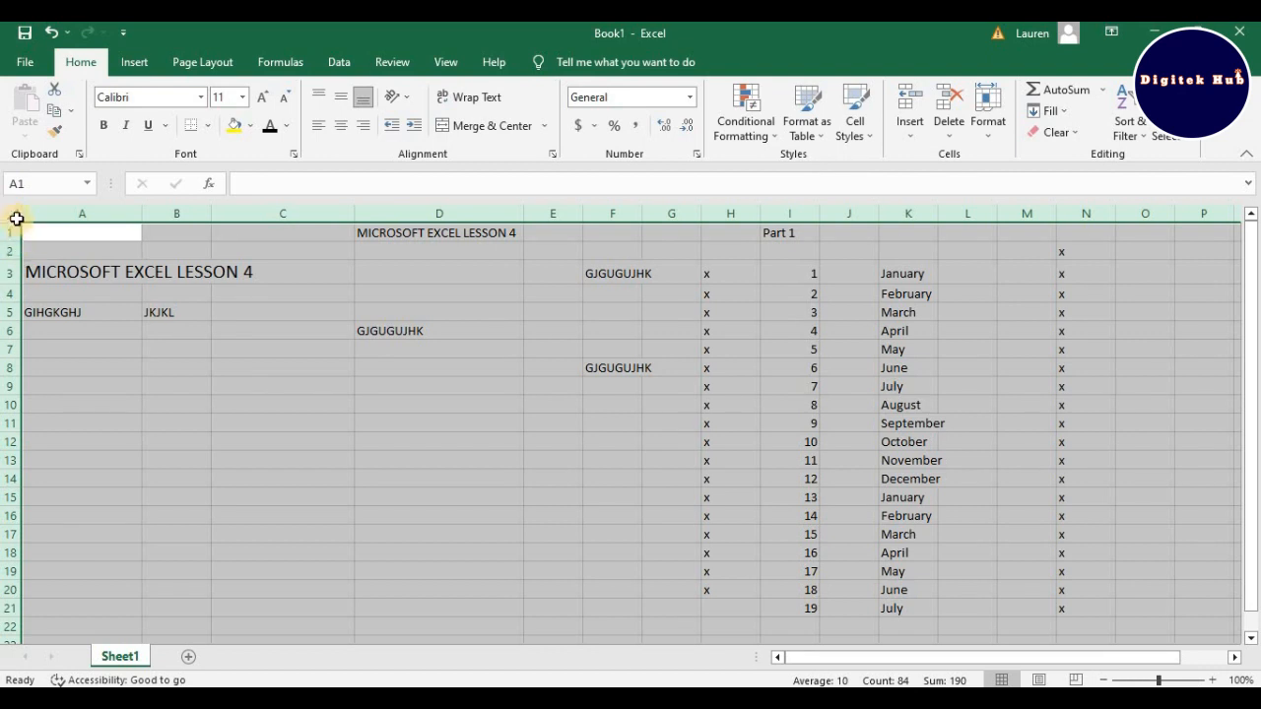
click(112, 287)
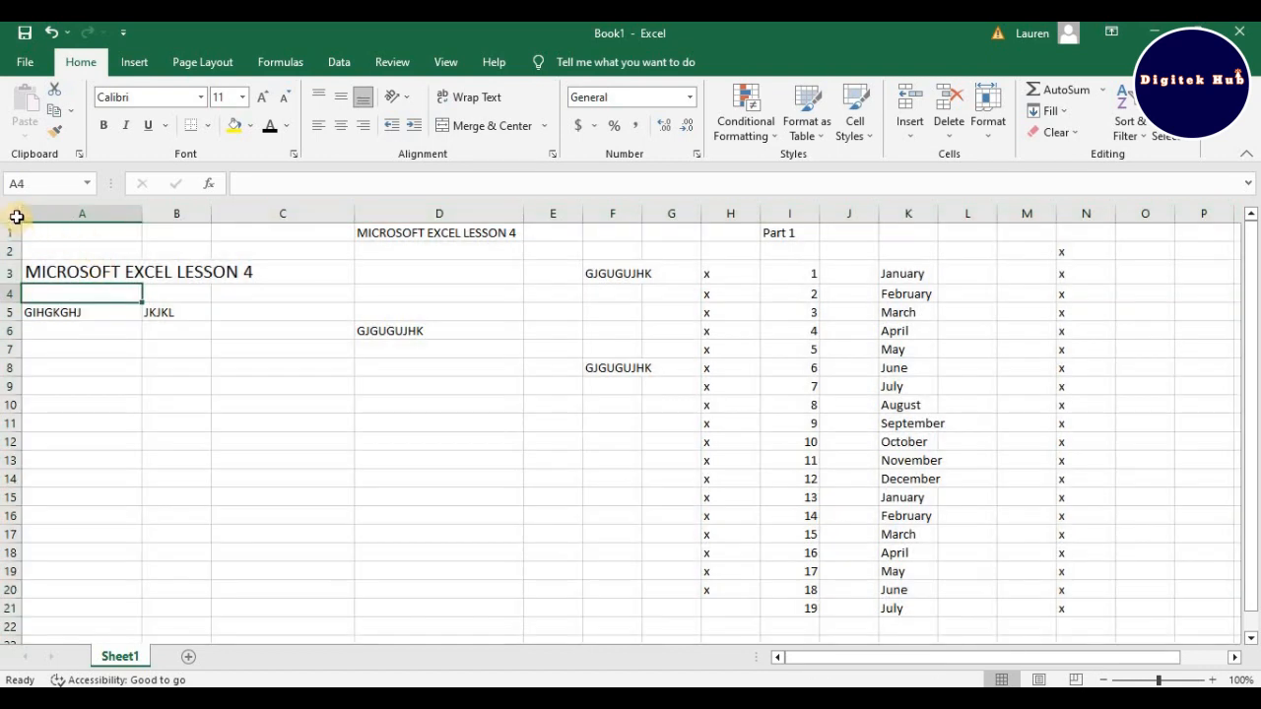
click(14, 214)
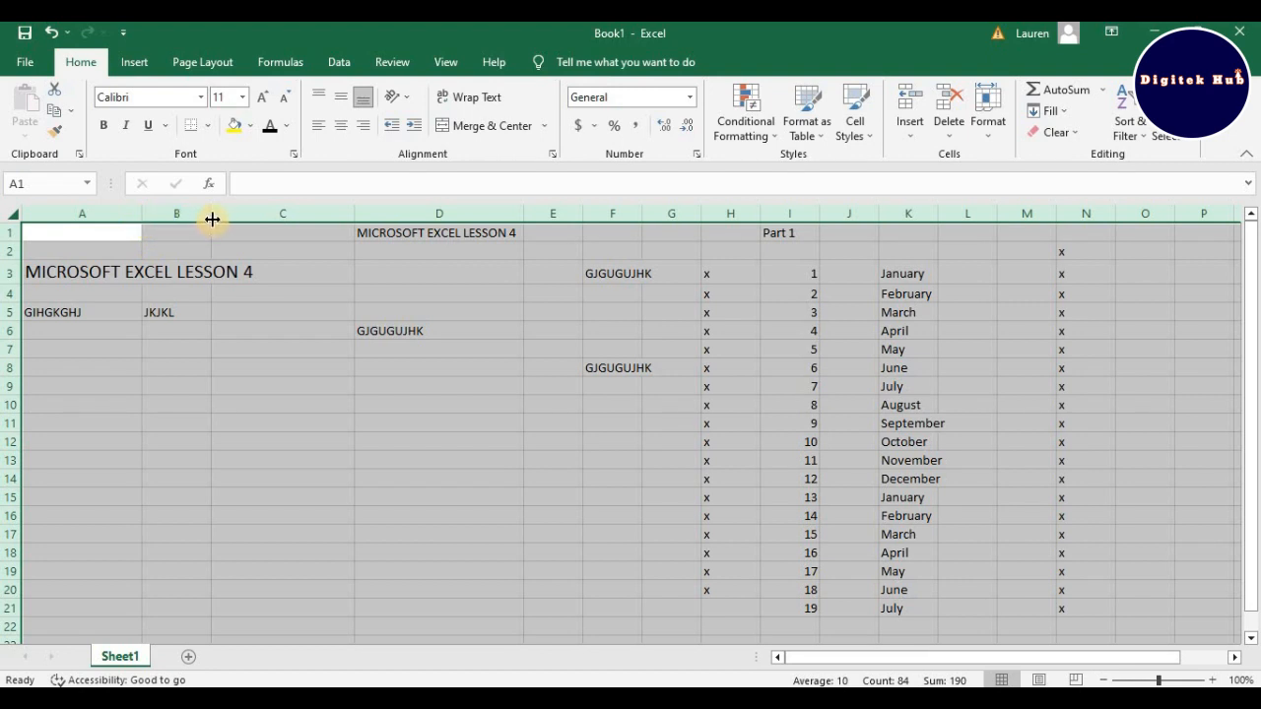
drag(211, 215, 319, 213)
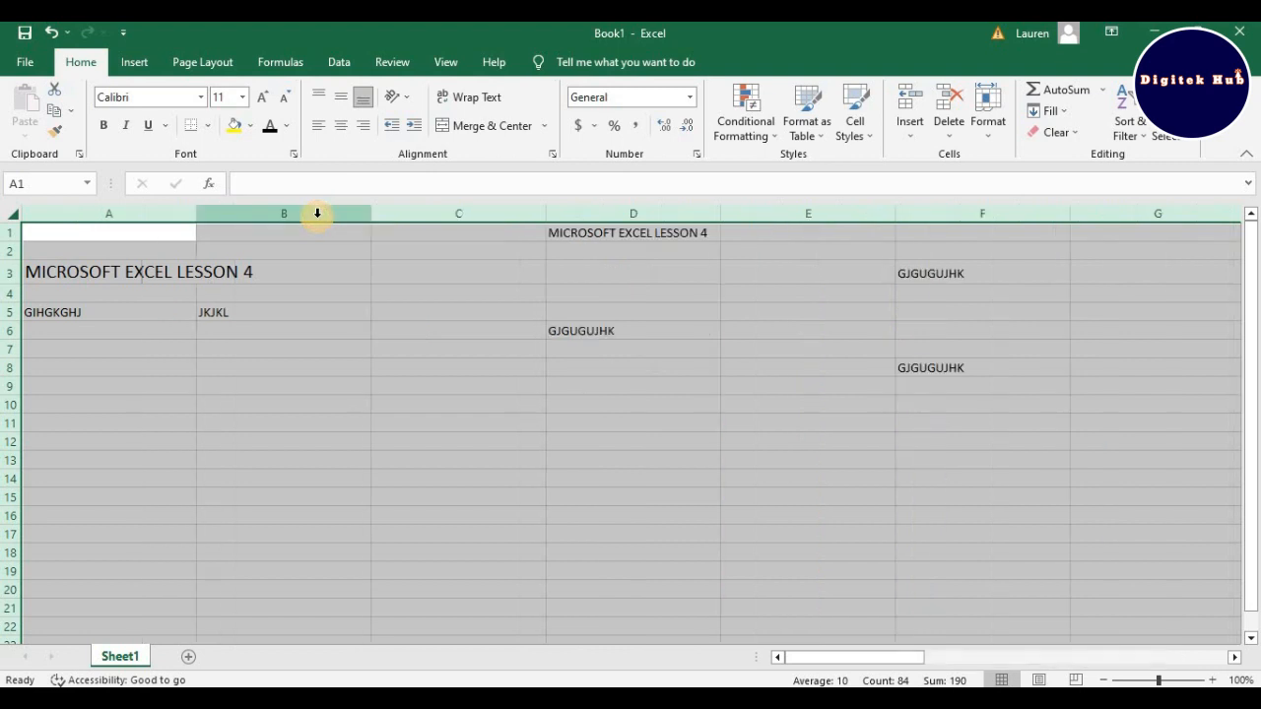
drag(547, 215, 653, 215)
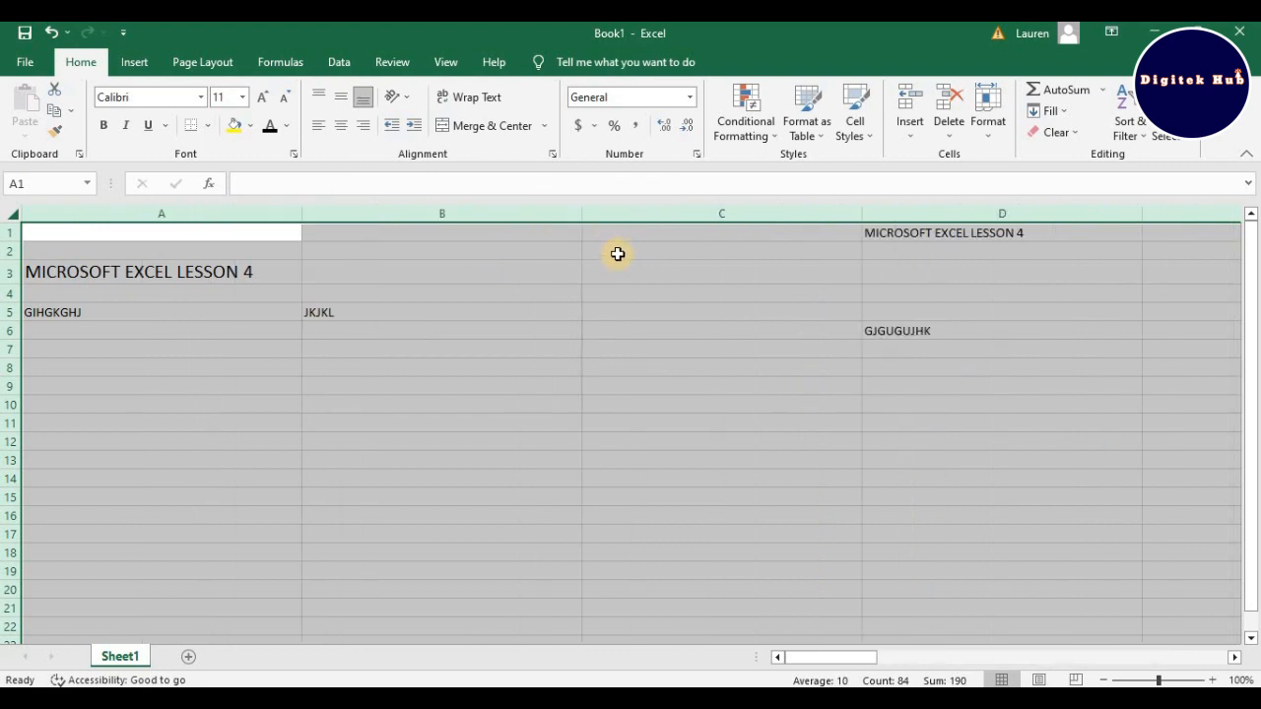
drag(863, 216, 634, 215)
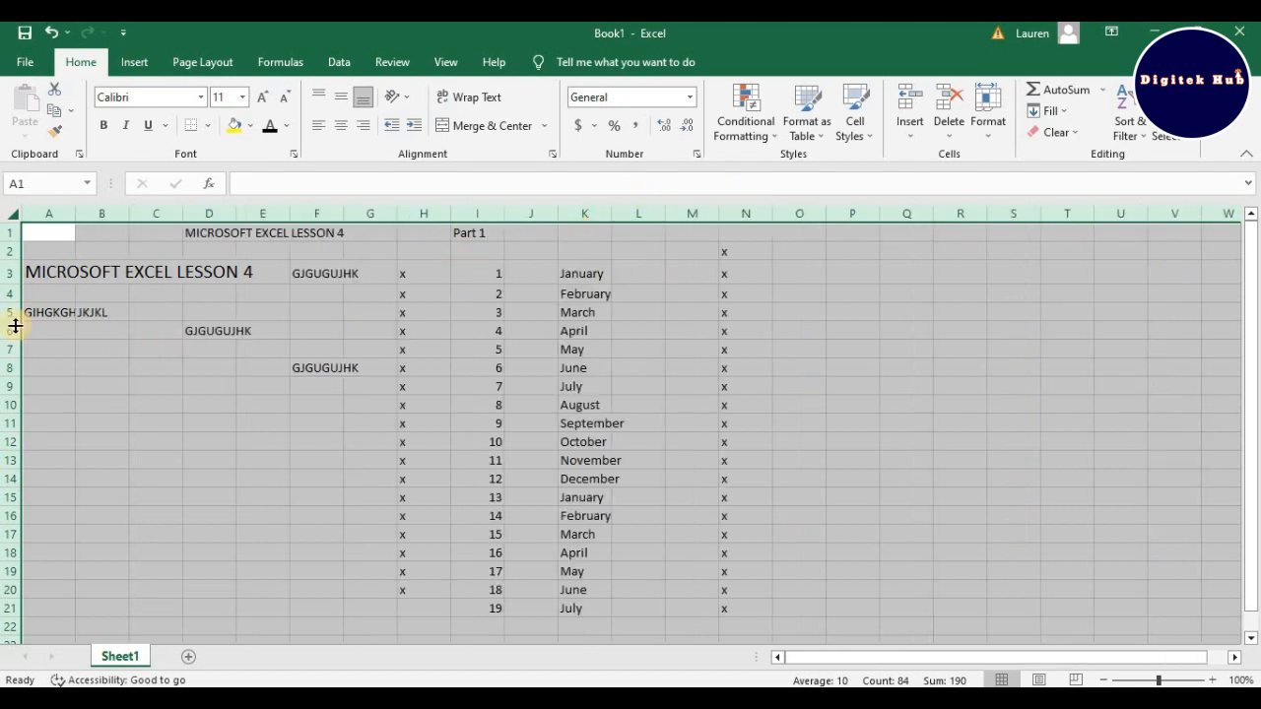
Increase the height of all rows together, reduce it until rows 1 to 13 fit in view, and clear the selection
drag(19, 304, 11, 359)
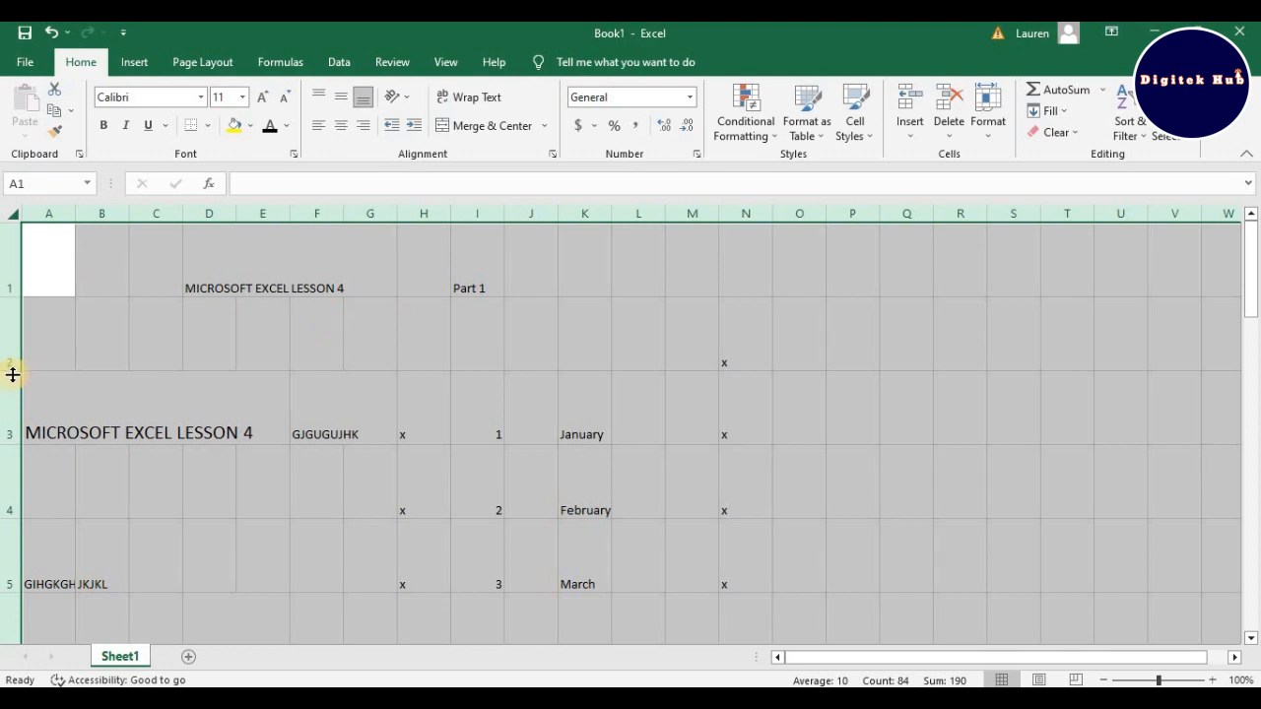
drag(16, 373, 10, 328)
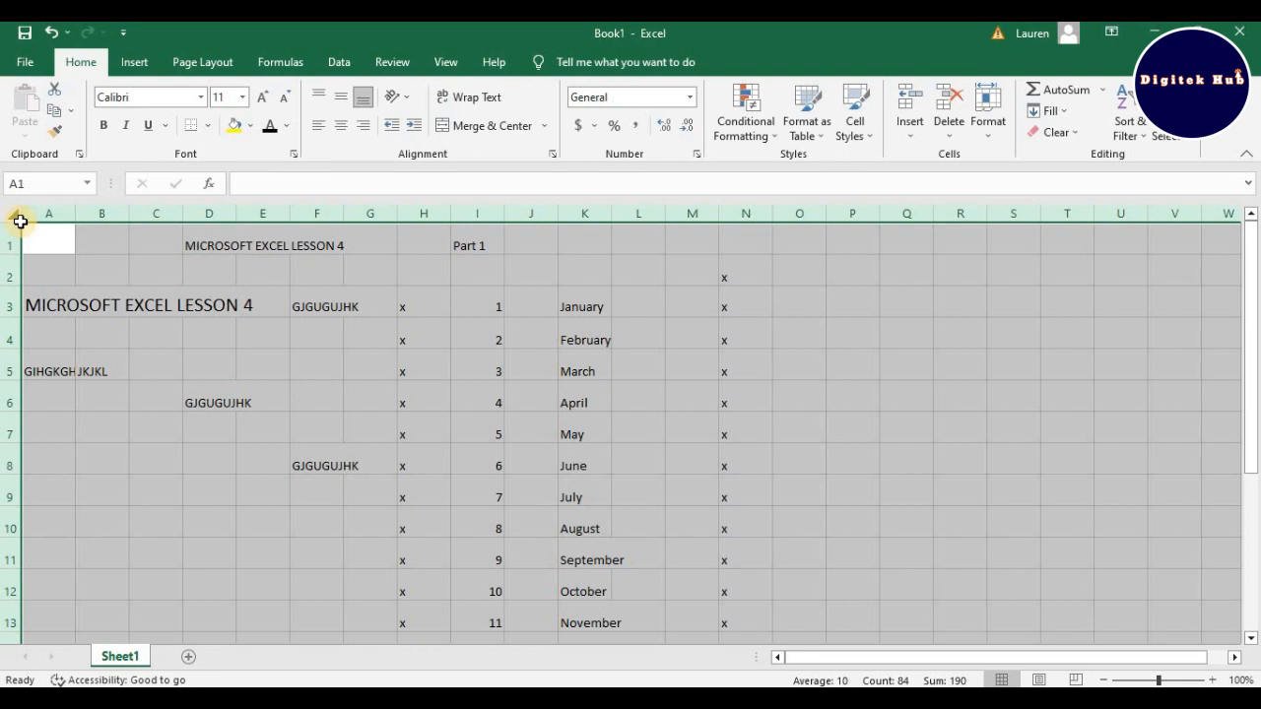
click(143, 254)
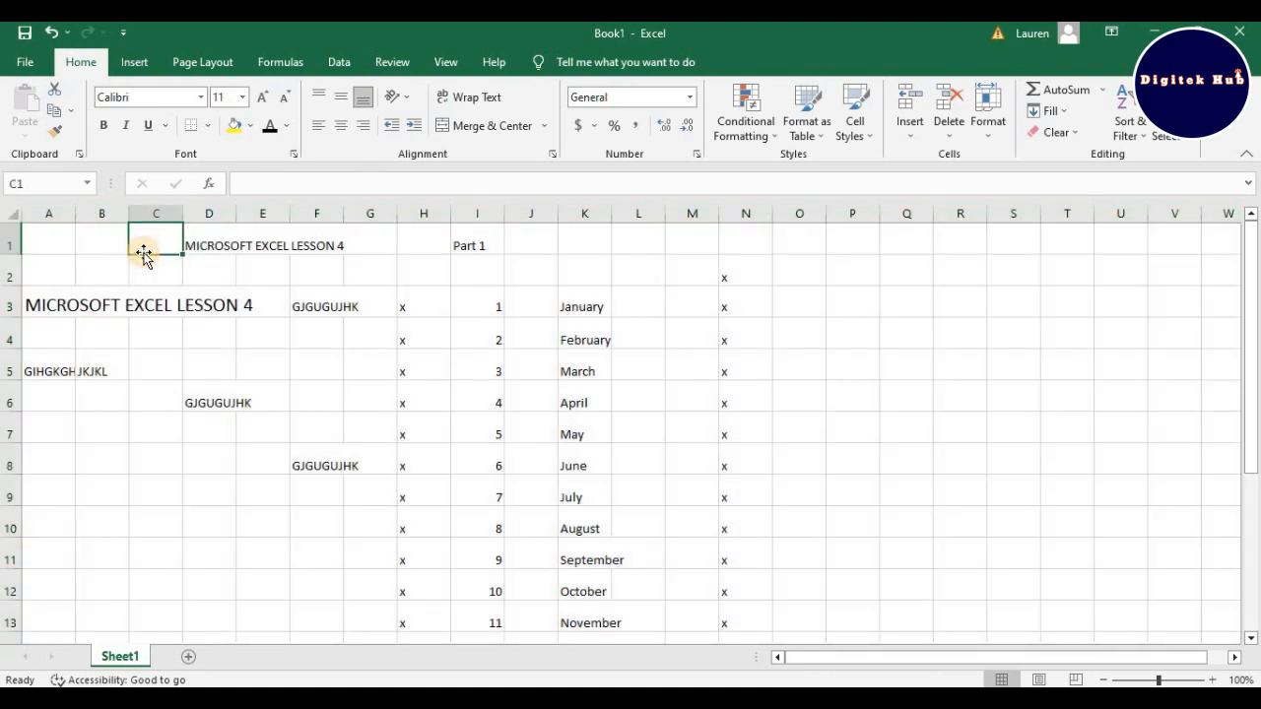
Copy the title from cell A3 into cells A4 and A5, replacing the existing text in A5
click(37, 306)
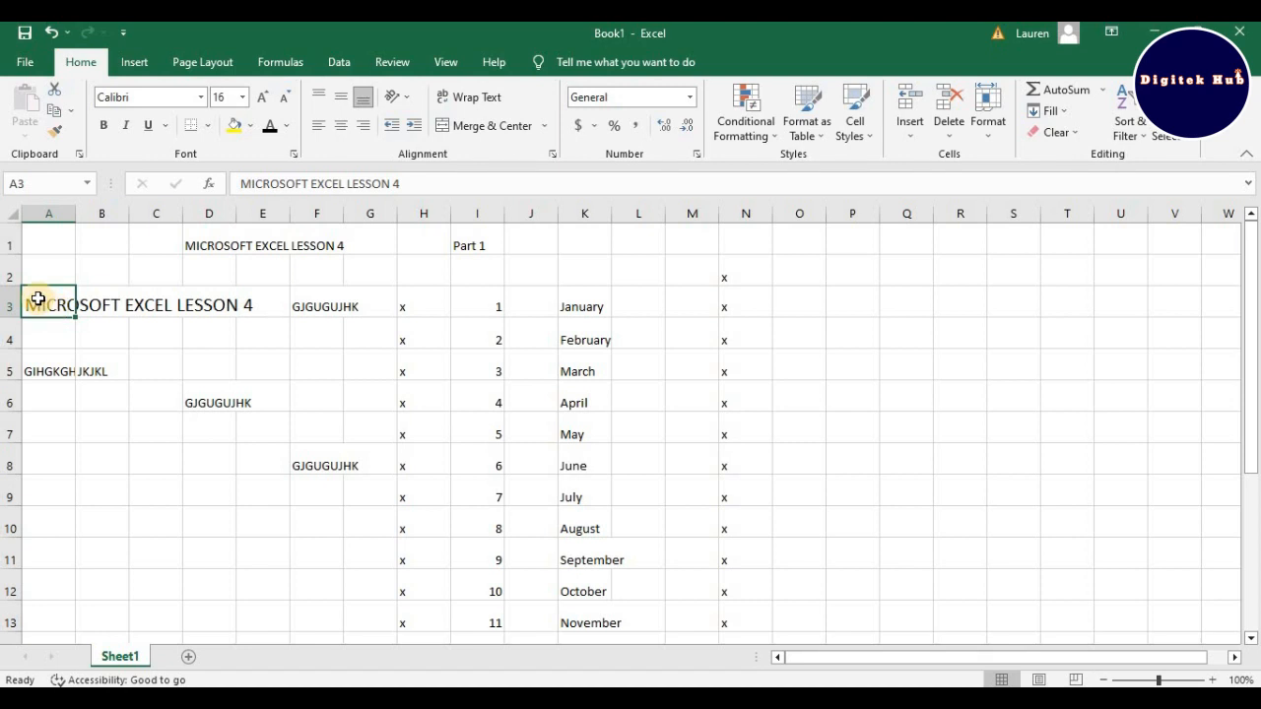
key(ctrl+c)
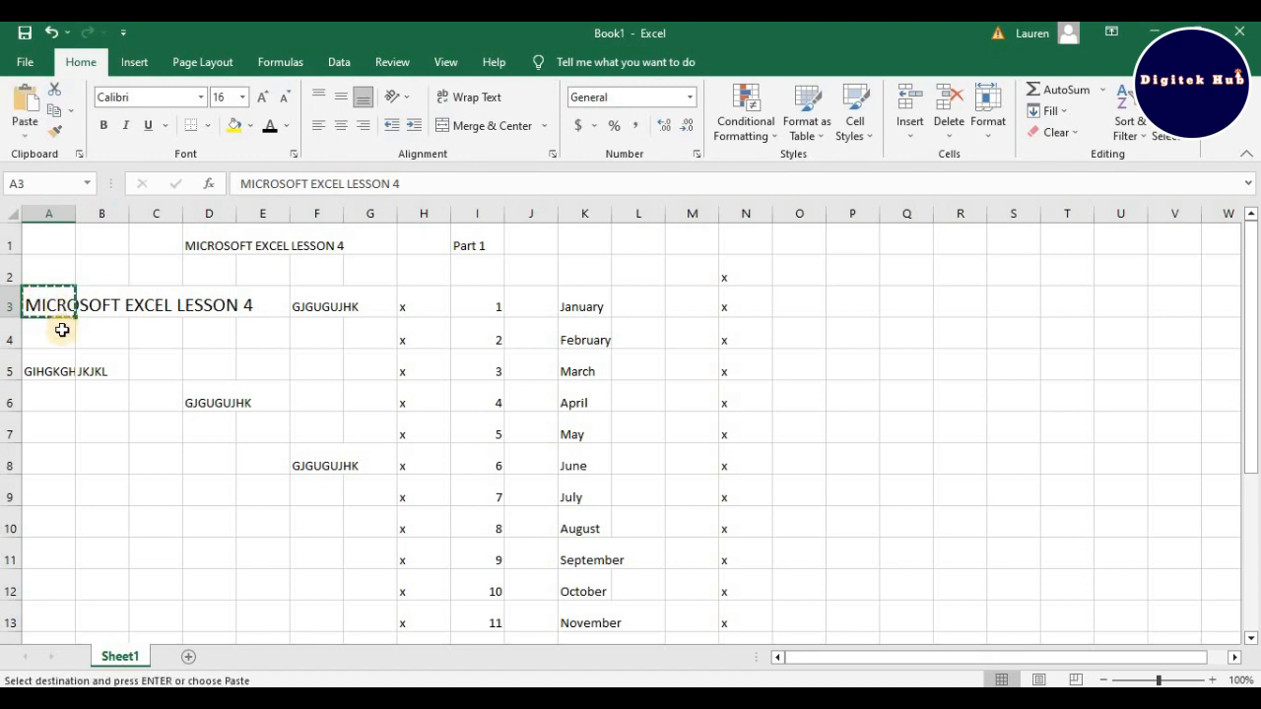
key(Down)
key(ctrl+v)
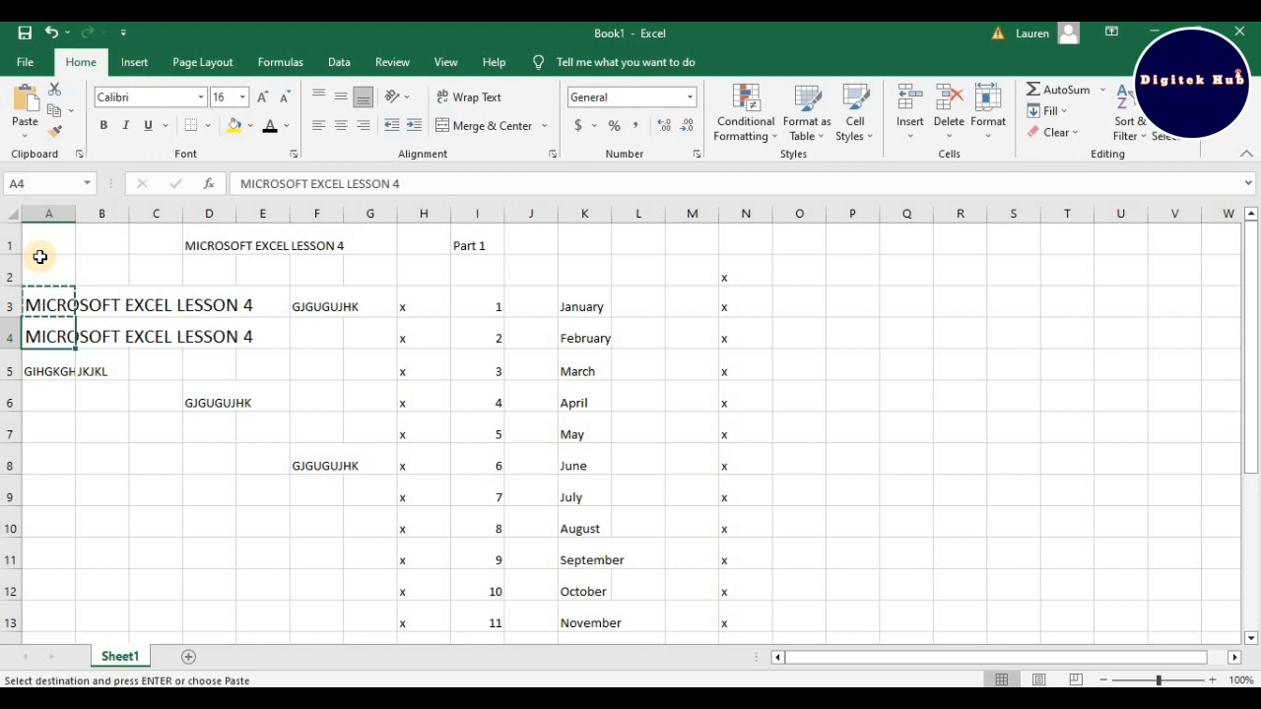
click(47, 371)
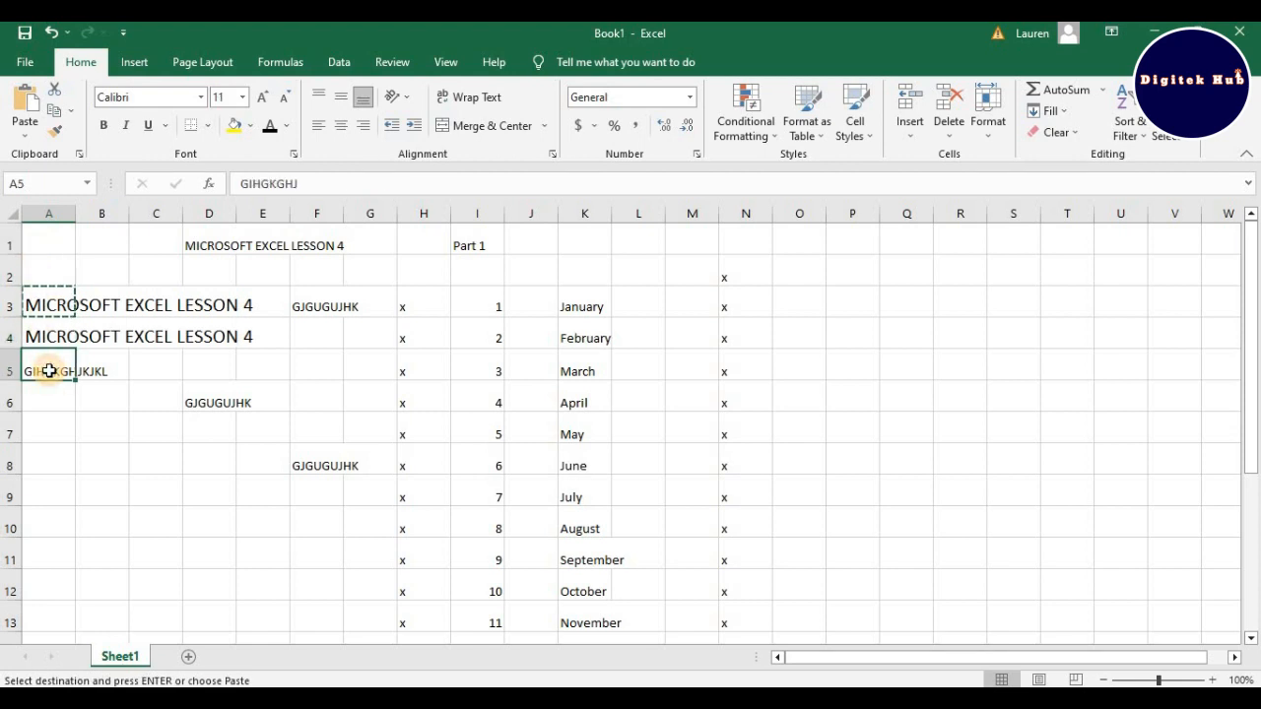
key(ctrl+v)
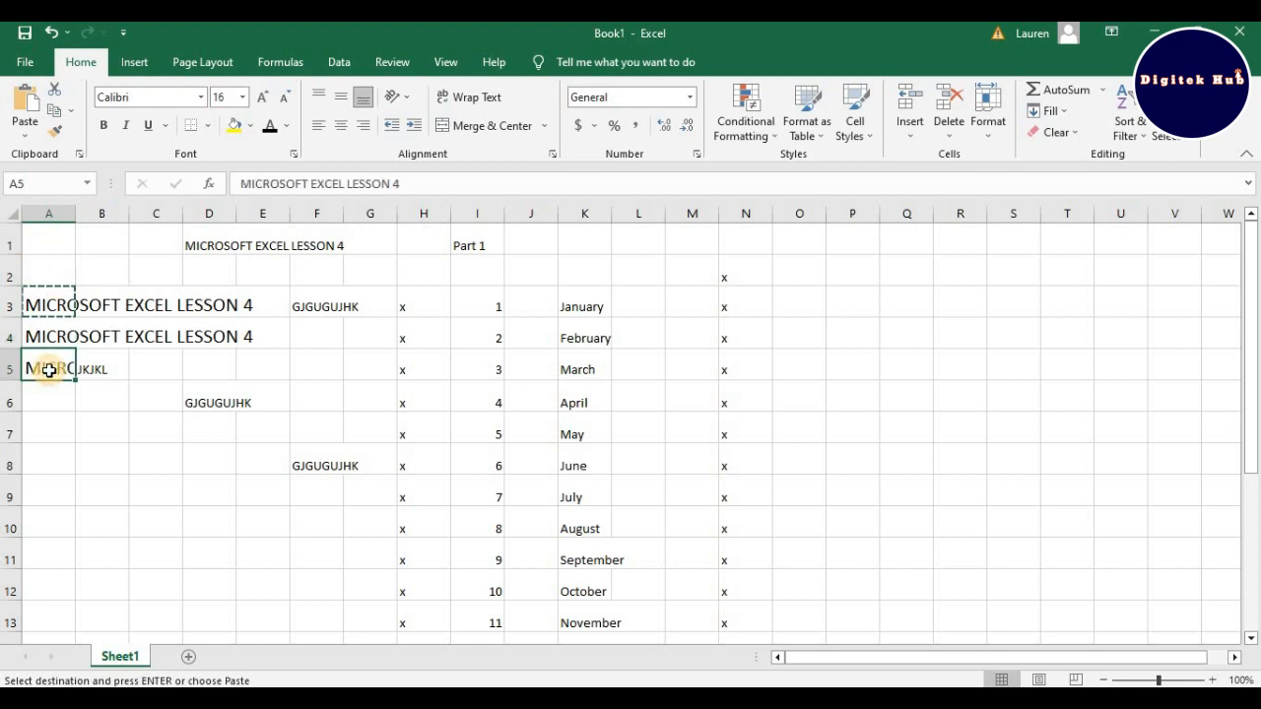
Clear the text from cell B5 next to the copied title
click(105, 373)
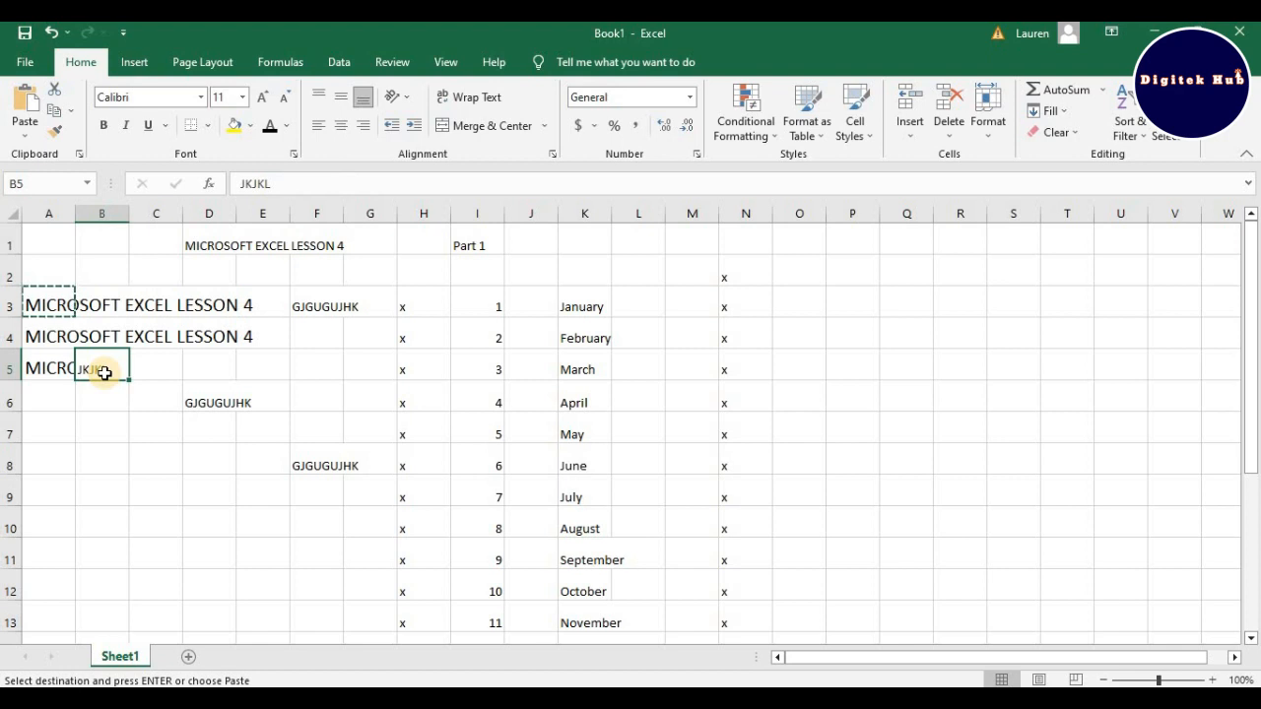
key(BackSpace)
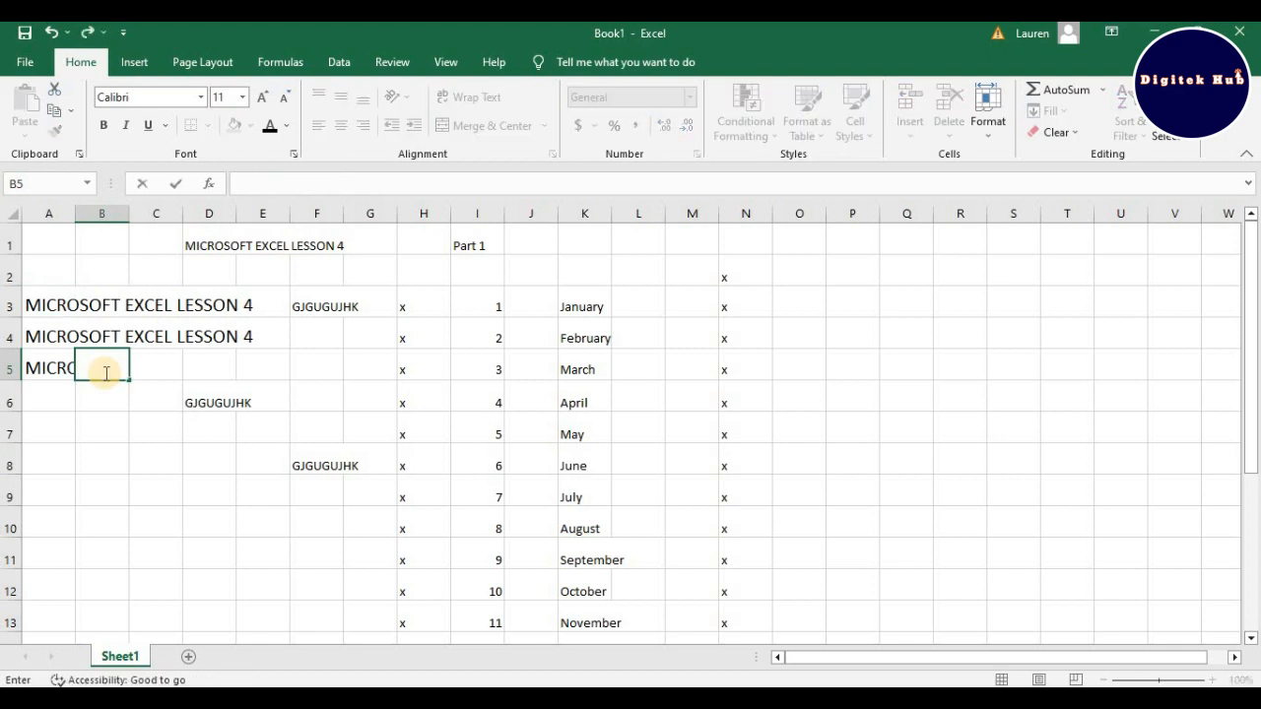
click(34, 367)
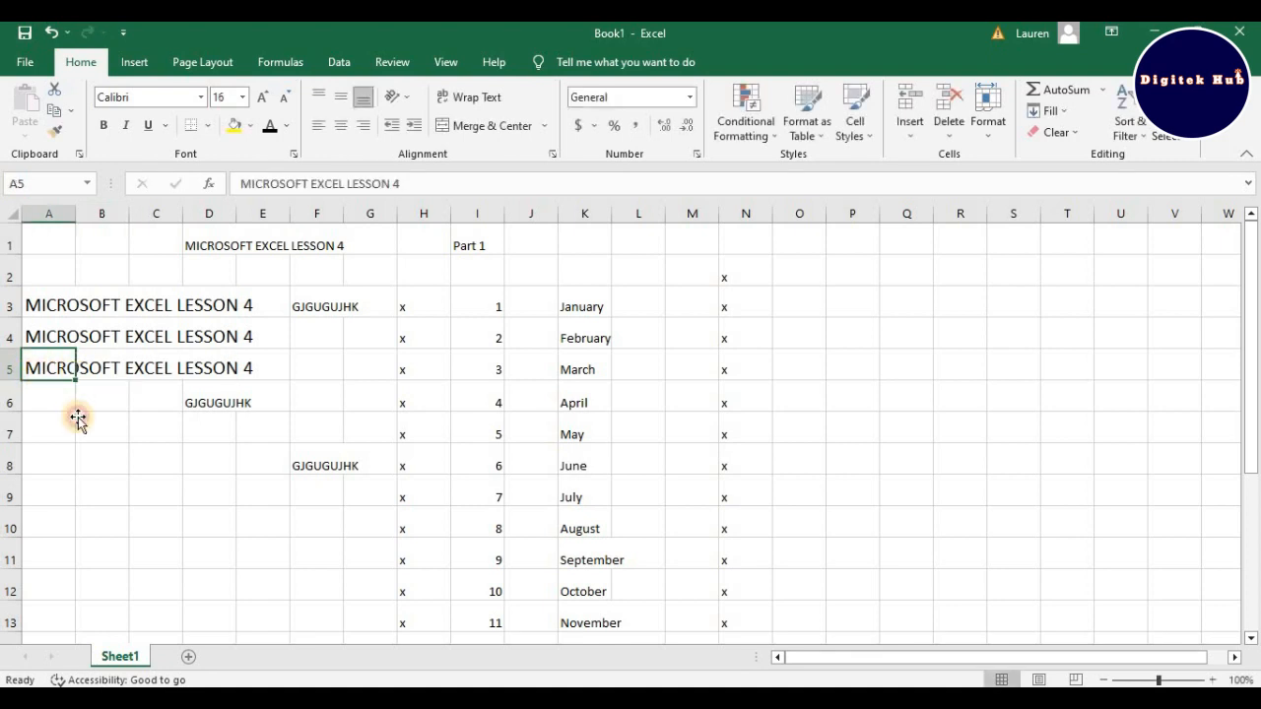
AutoFit the width of column A to the titles in cells A3 to A5
click(79, 423)
click(54, 305)
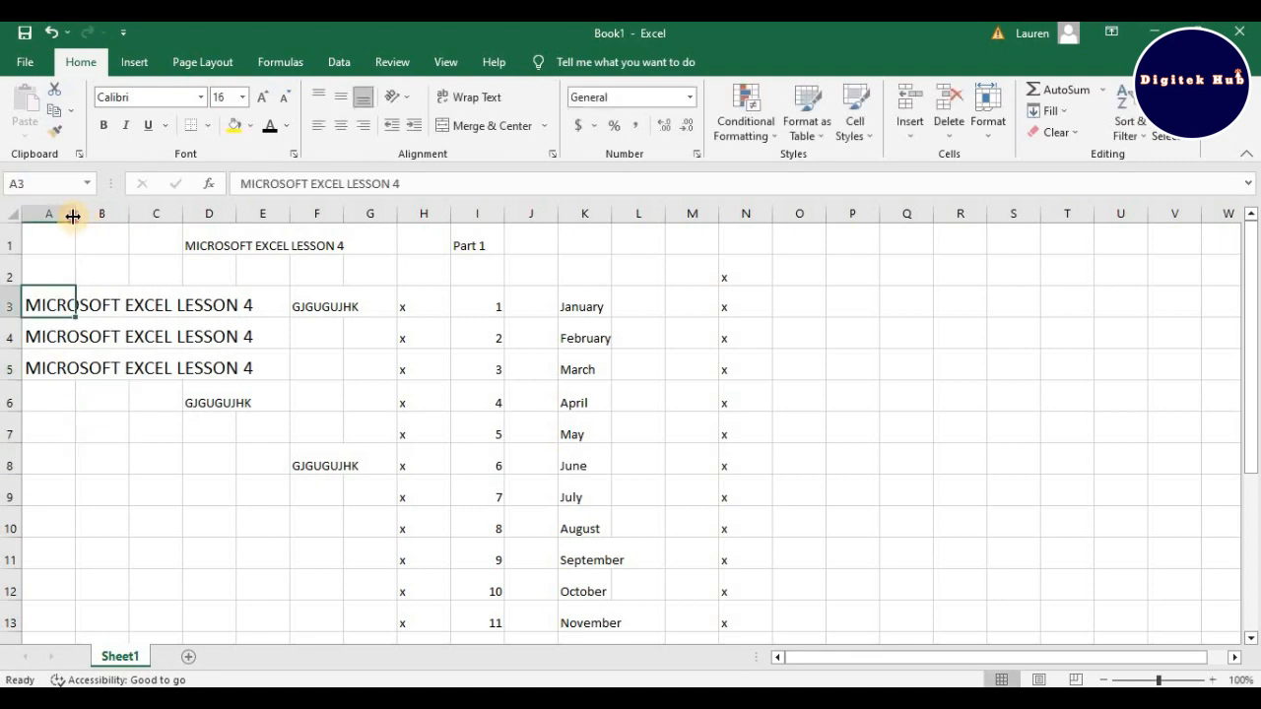
double_click(75, 216)
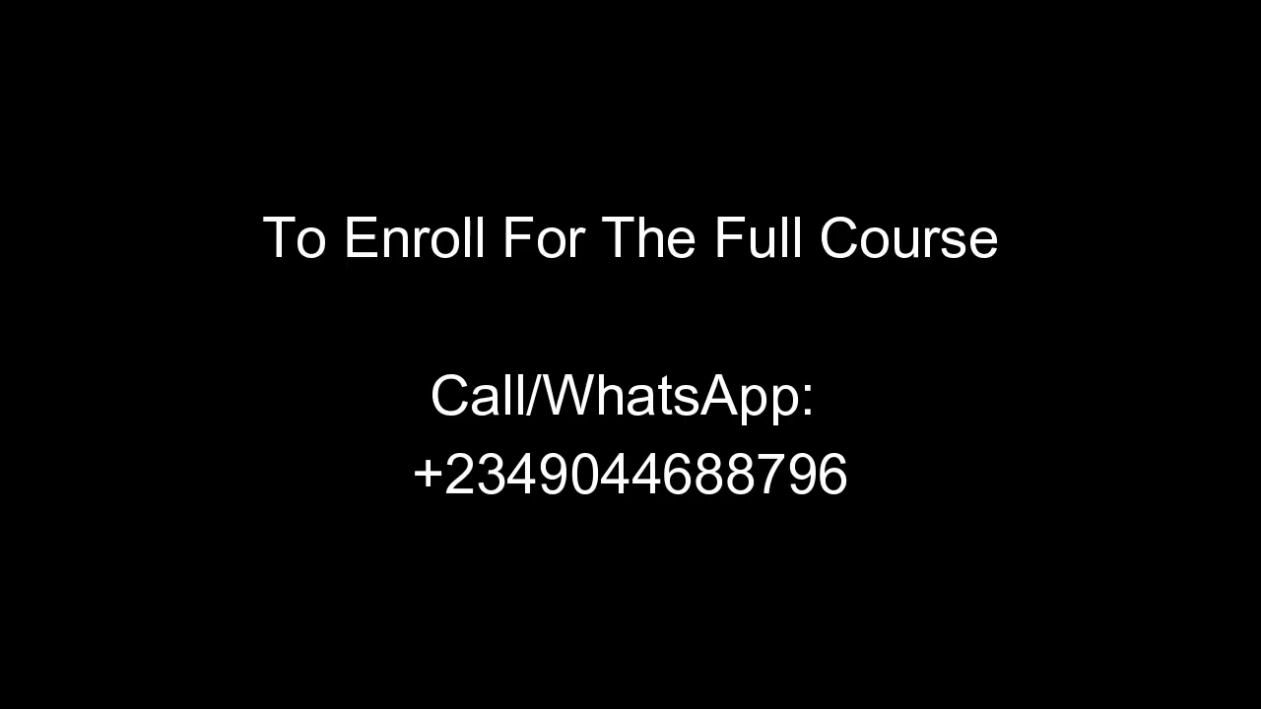